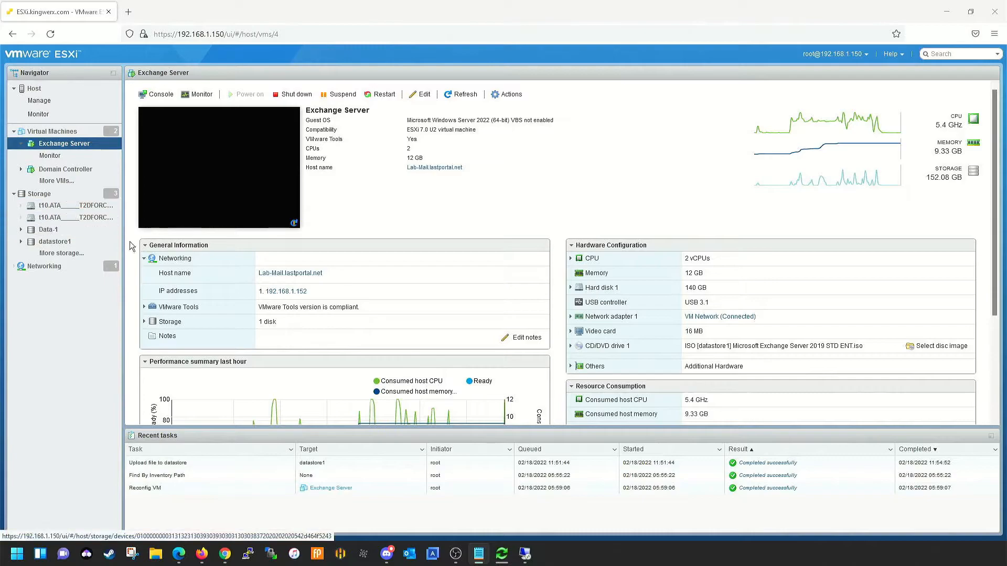
# Browse datastore1 from the Storage page, cancel an upload attempt, and close the datastore browser.
pyautogui.click(40, 194)
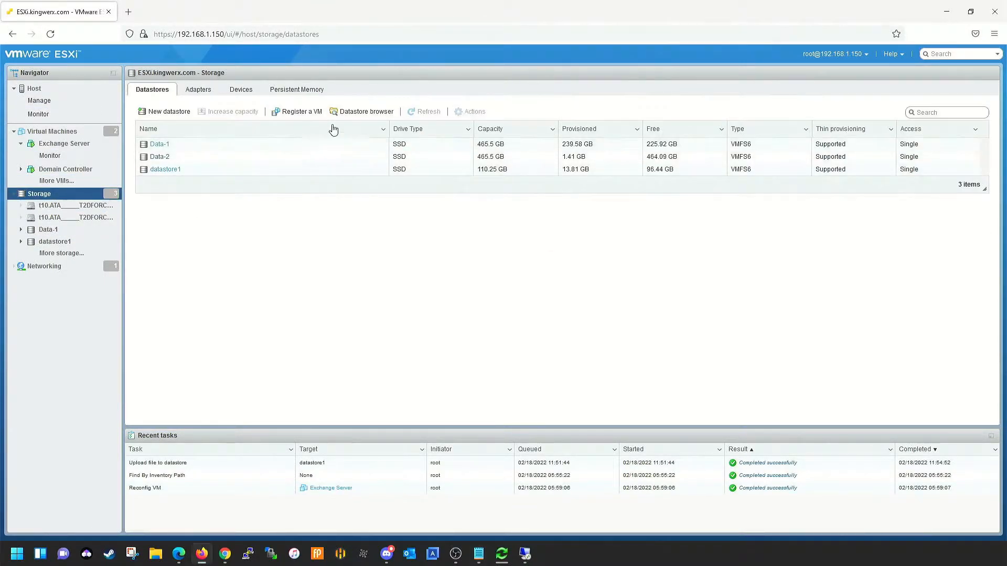
pyautogui.click(348, 112)
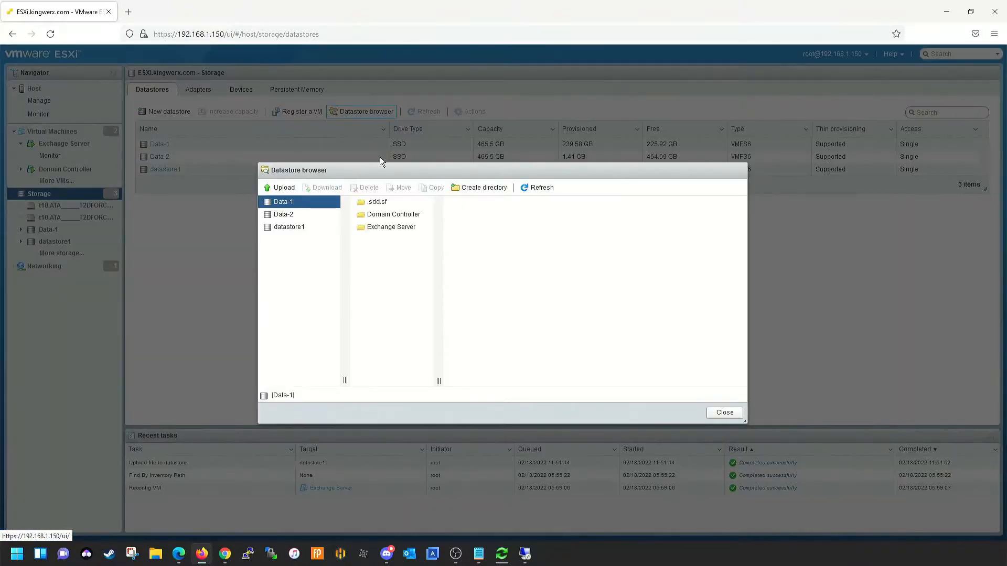
pyautogui.click(297, 228)
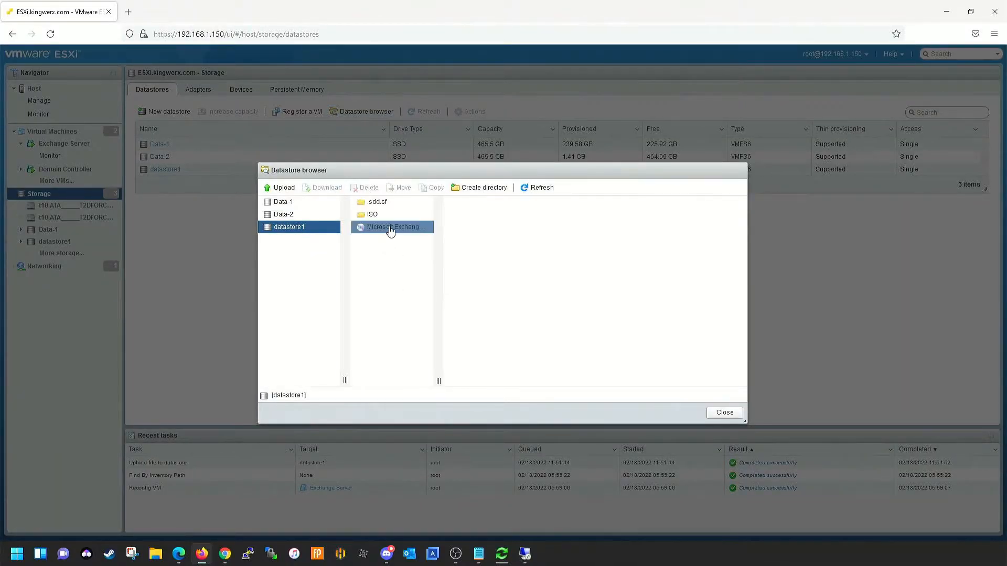
pyautogui.click(283, 188)
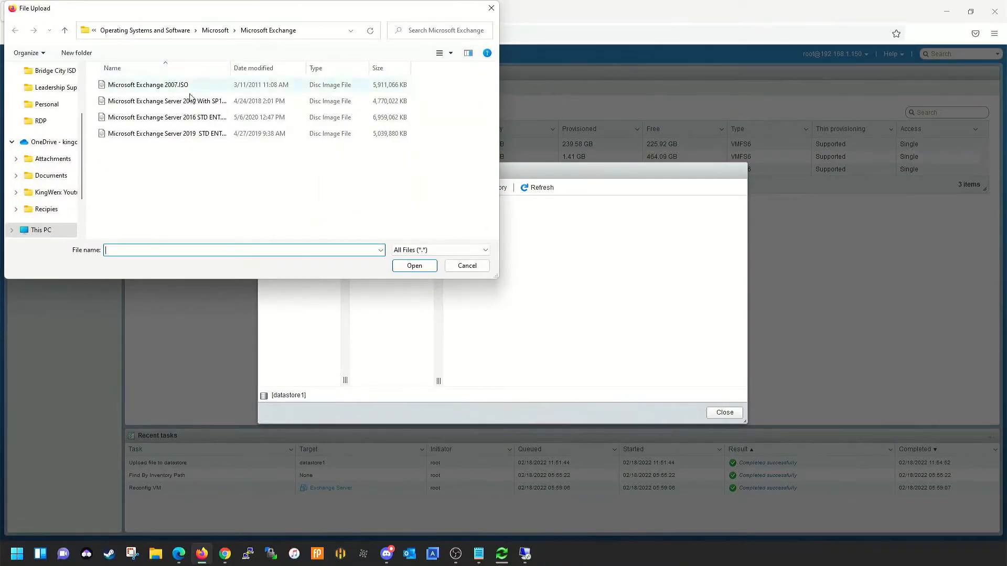
pyautogui.click(467, 265)
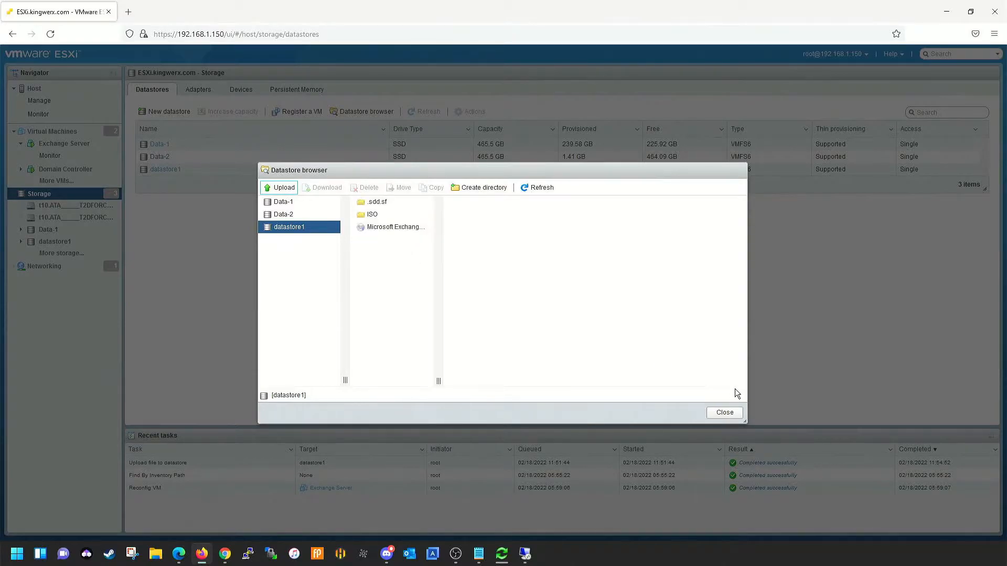
pyautogui.click(721, 414)
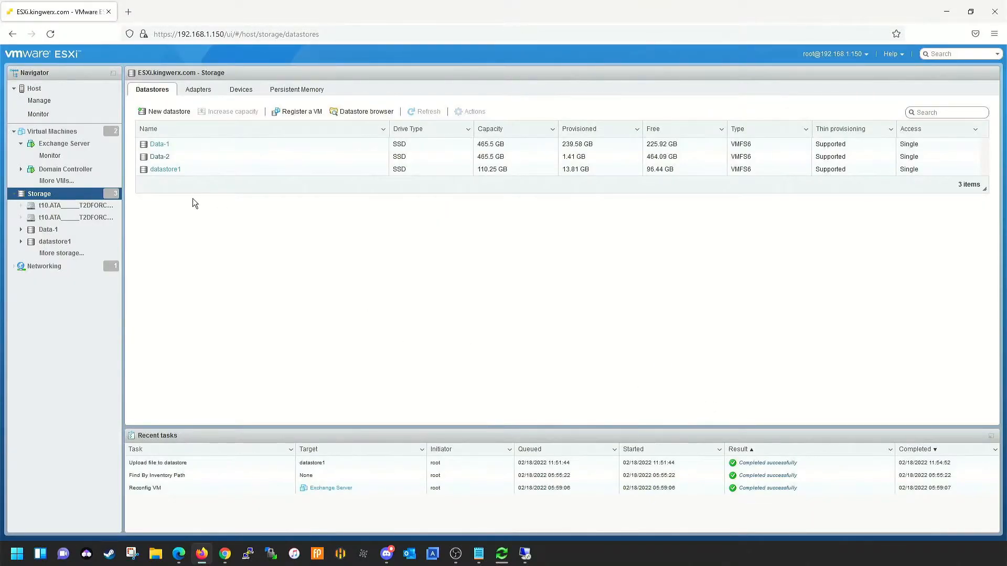
# Open the Exchange Server VM's settings and expand CD/DVD Drive 1.
pyautogui.rightClick(73, 144)
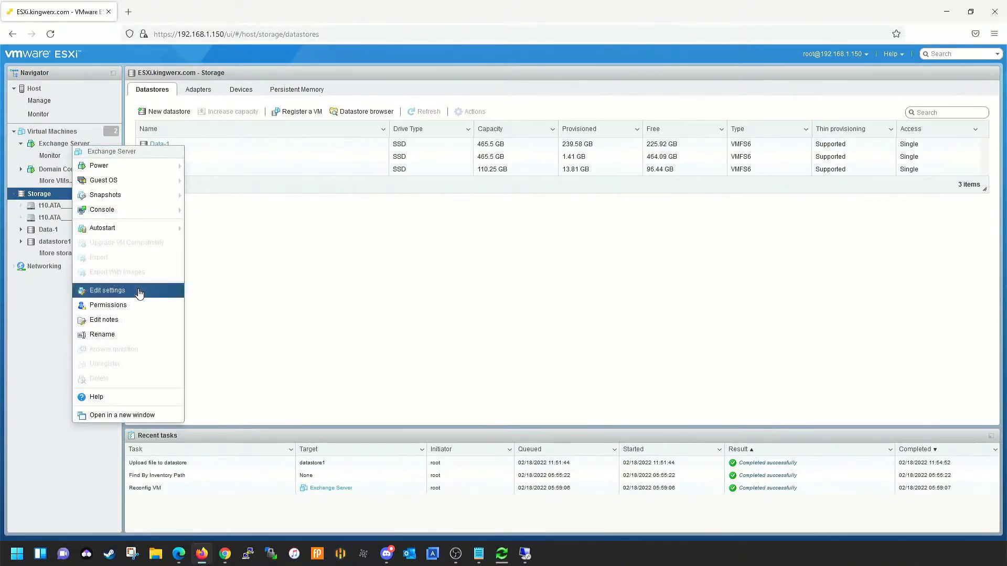
pyautogui.click(139, 293)
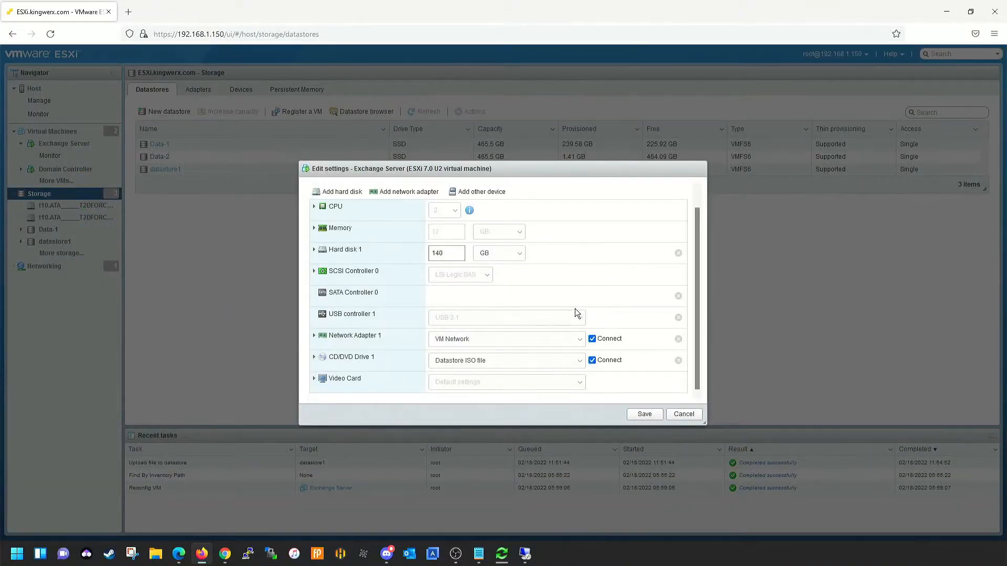
pyautogui.click(361, 360)
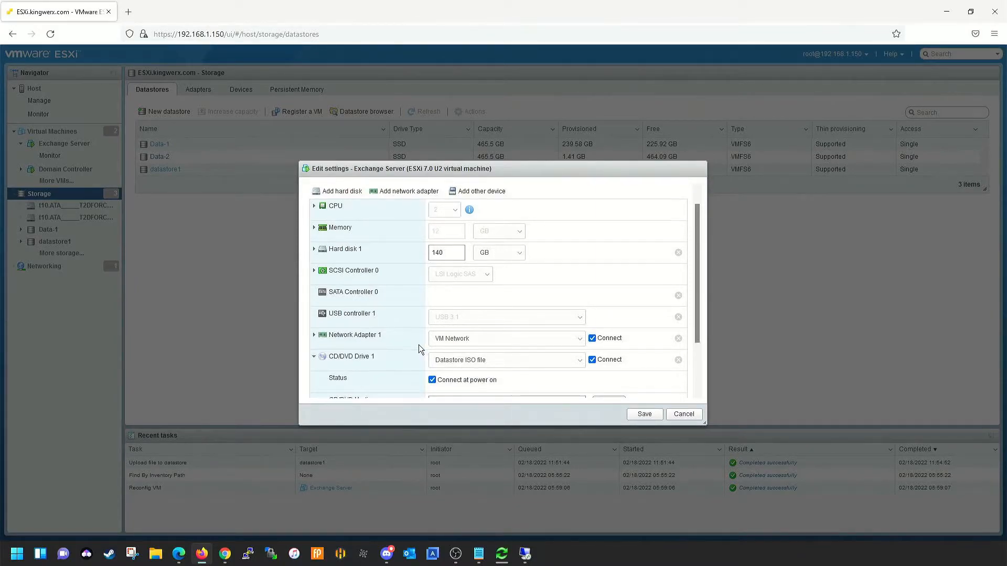
pyautogui.scroll(-2, 418, 344)
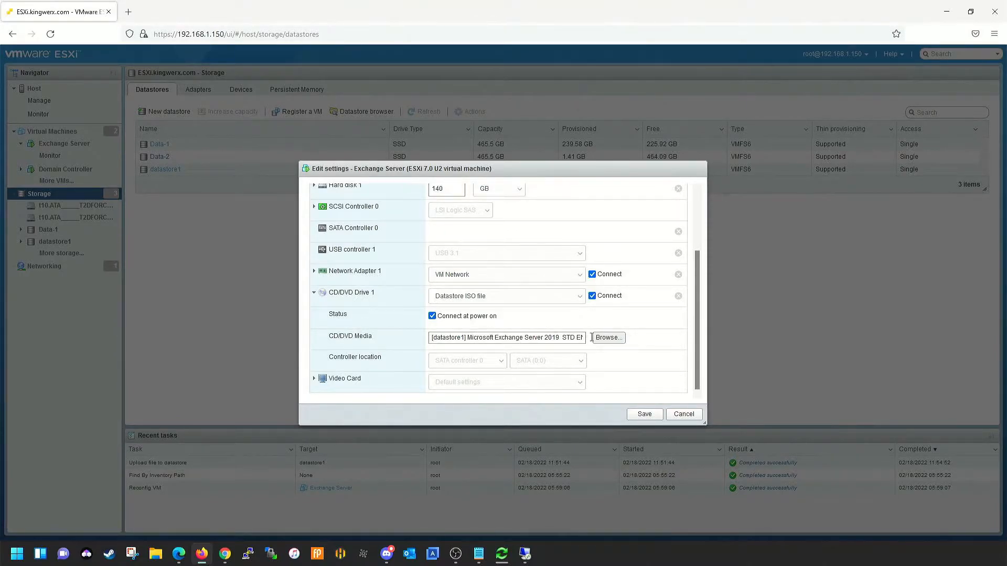
# Mount datastore1's Microsoft Exchange Server 2019 STD ENT ISO on the drive and save.
pyautogui.click(607, 337)
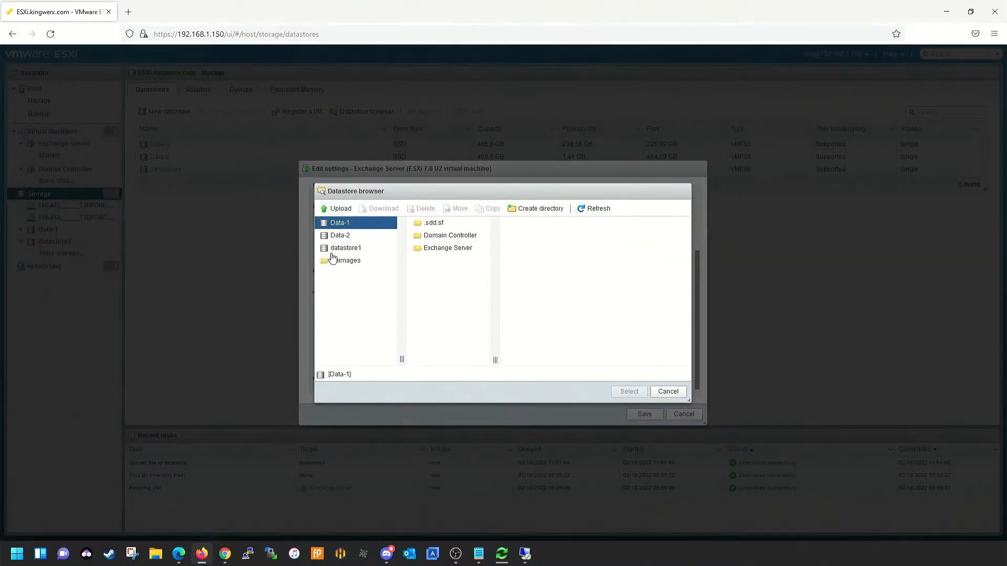
pyautogui.click(335, 248)
pyautogui.click(441, 248)
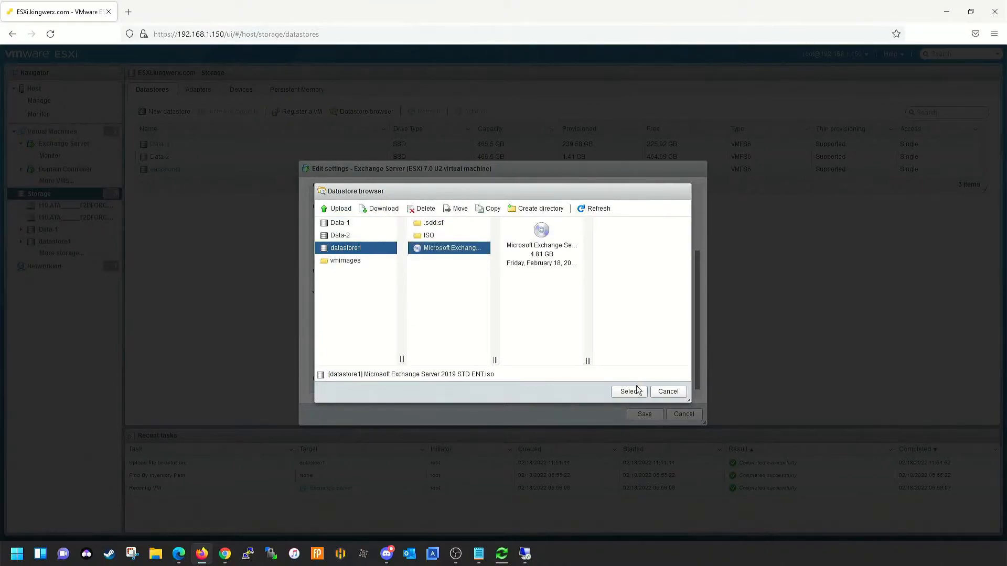
pyautogui.click(637, 391)
pyautogui.click(645, 414)
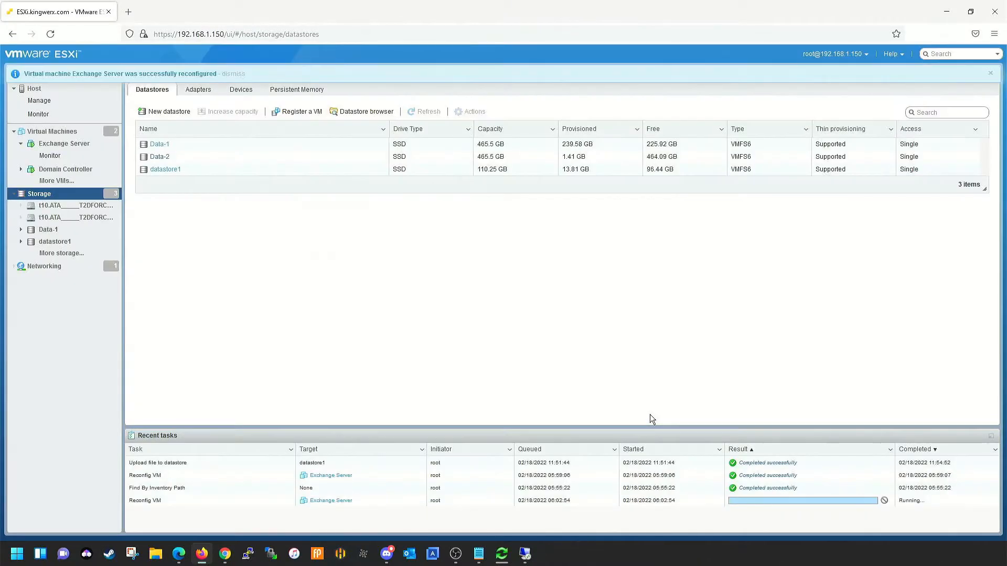
pyautogui.rightClick(471, 463)
pyautogui.click(443, 359)
# On the remote server, view DVD Drive (D:) EXCHANGESERVER2019-X64 in File Explorer, resize and minimize it.
pyautogui.moveTo(526, 556)
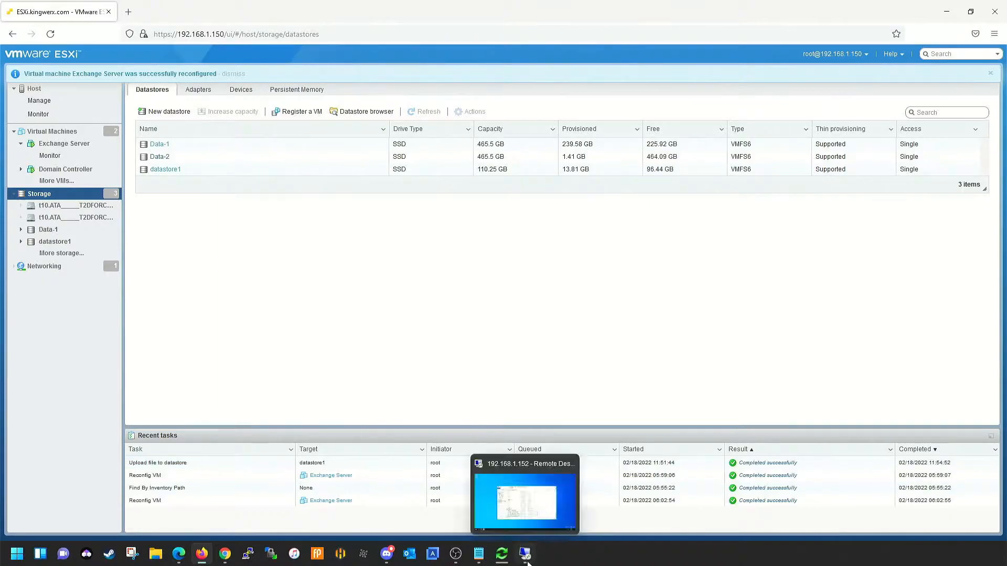
pyautogui.click(543, 493)
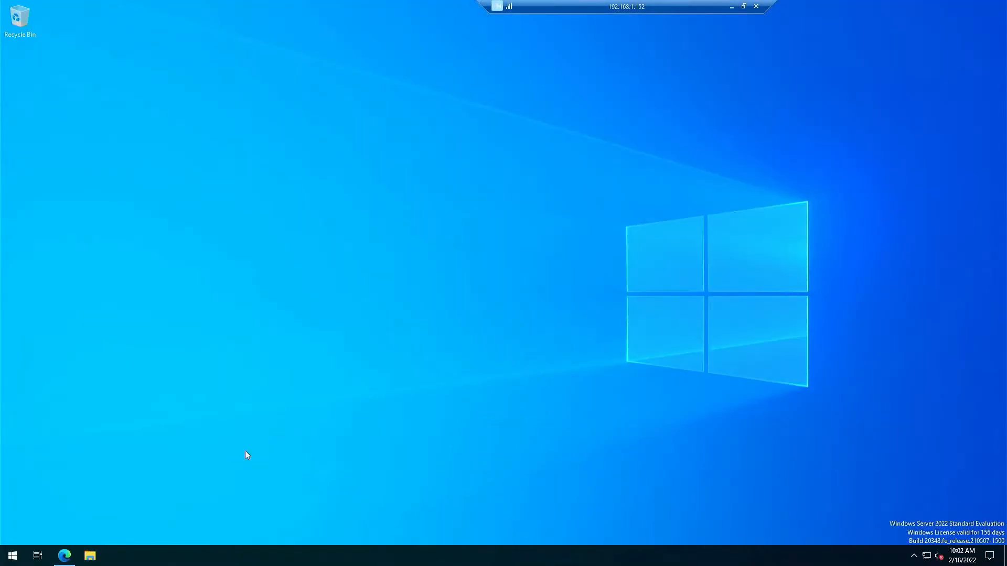
pyautogui.click(90, 556)
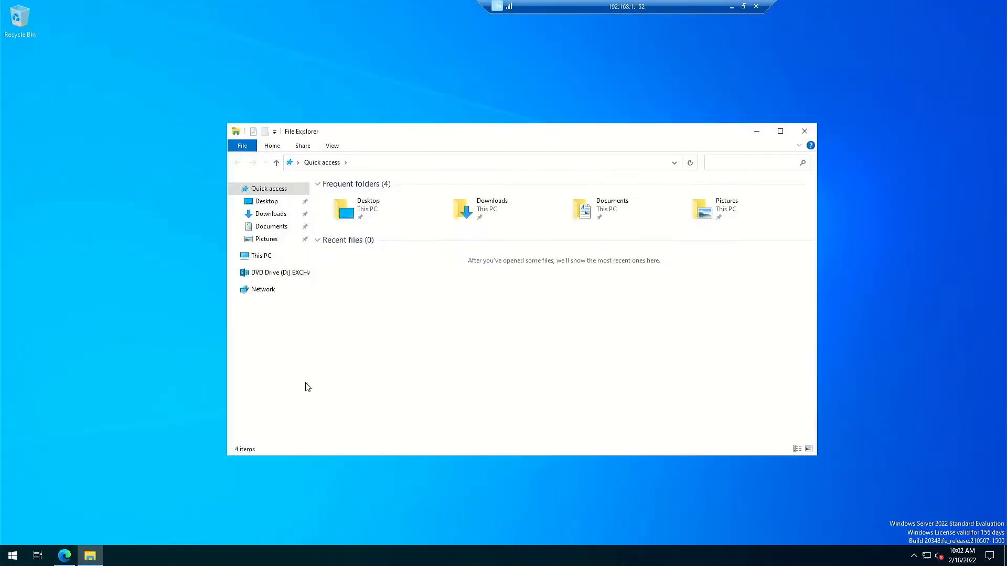
pyautogui.click(282, 273)
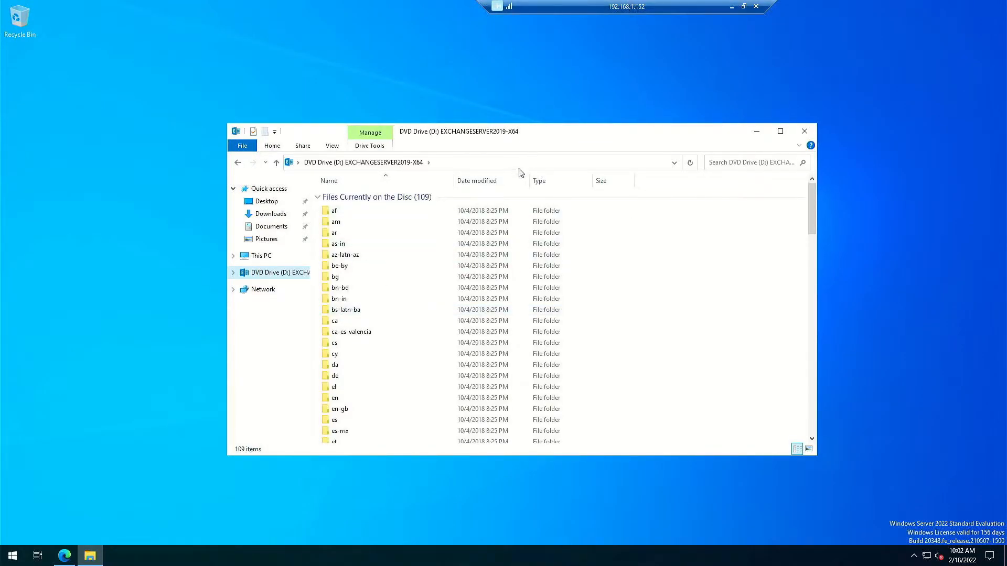
pyautogui.moveTo(548, 136); pyautogui.dragTo(640, 108)
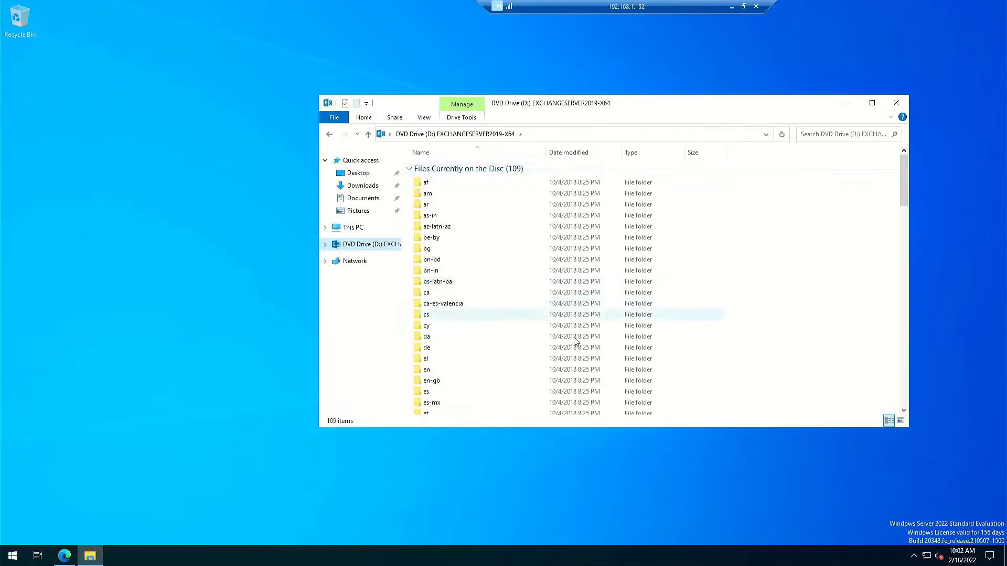
pyautogui.moveTo(528, 429); pyautogui.dragTo(494, 492)
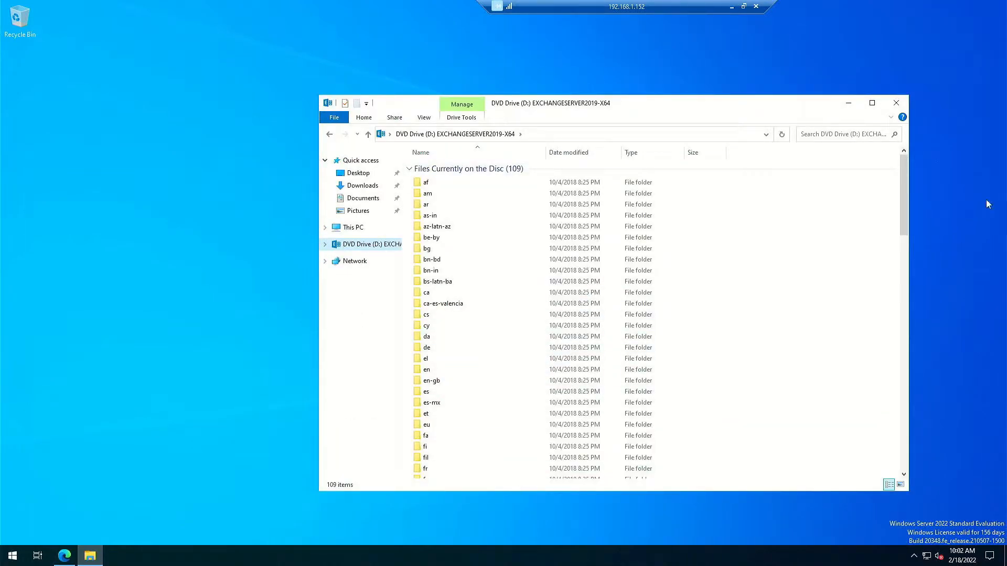
pyautogui.click(848, 103)
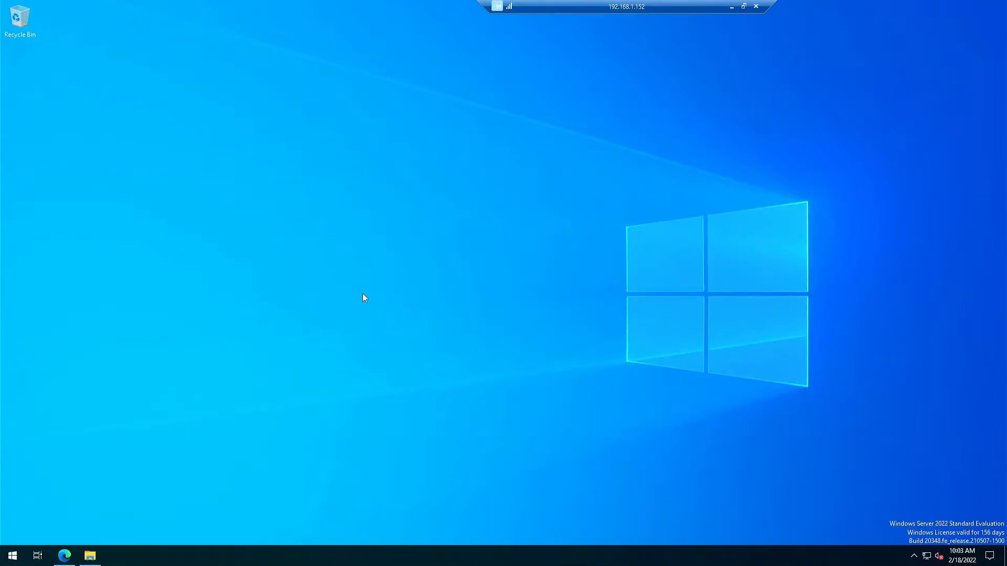
# Download the .NET Framework 4.8 Runtime web installer in Edge.
pyautogui.click(64, 556)
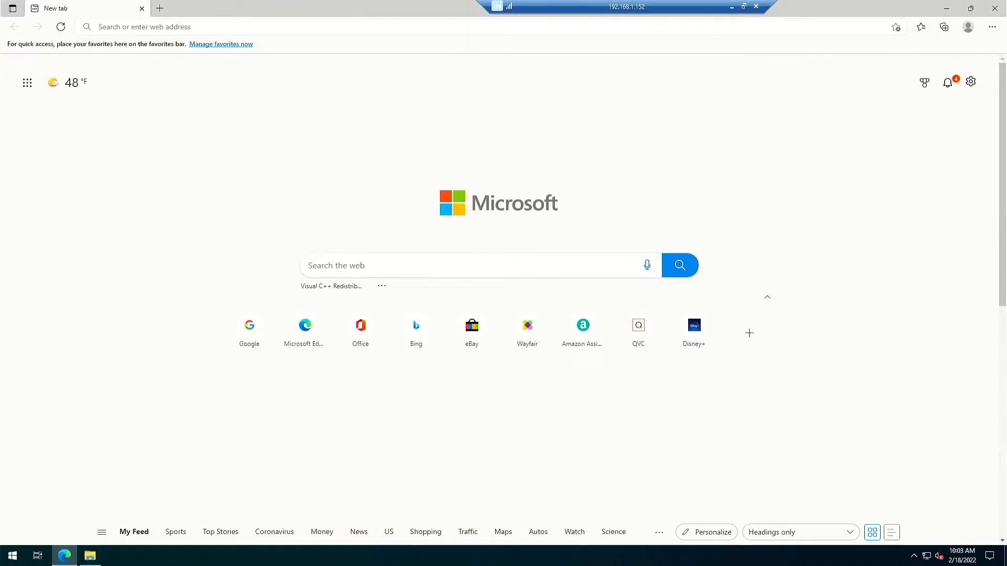
pyautogui.click(133, 27)
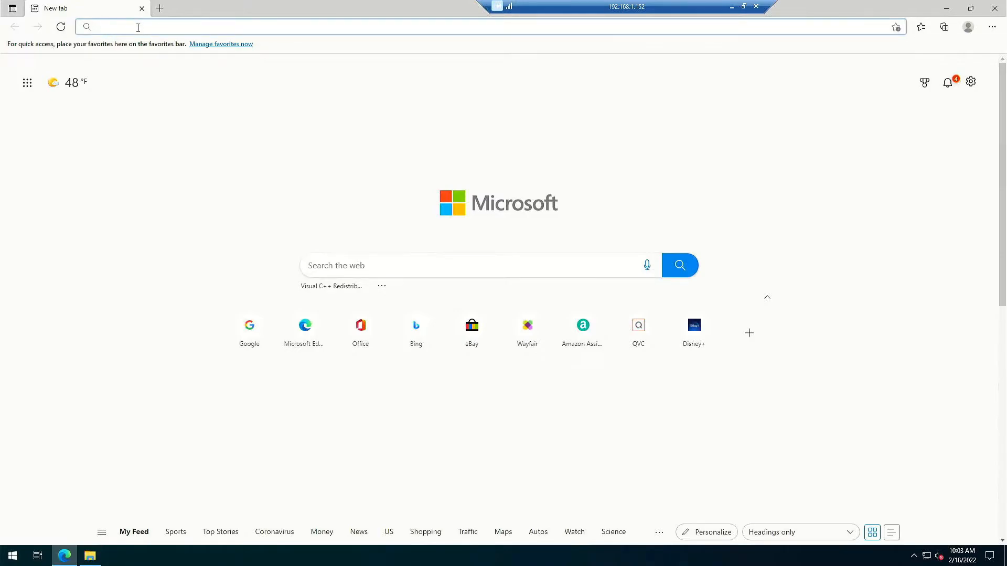
pyautogui.write('https://dotnet.microsoft.com/en-us/download/dotnet-framework/net48')
pyautogui.click(140, 47)
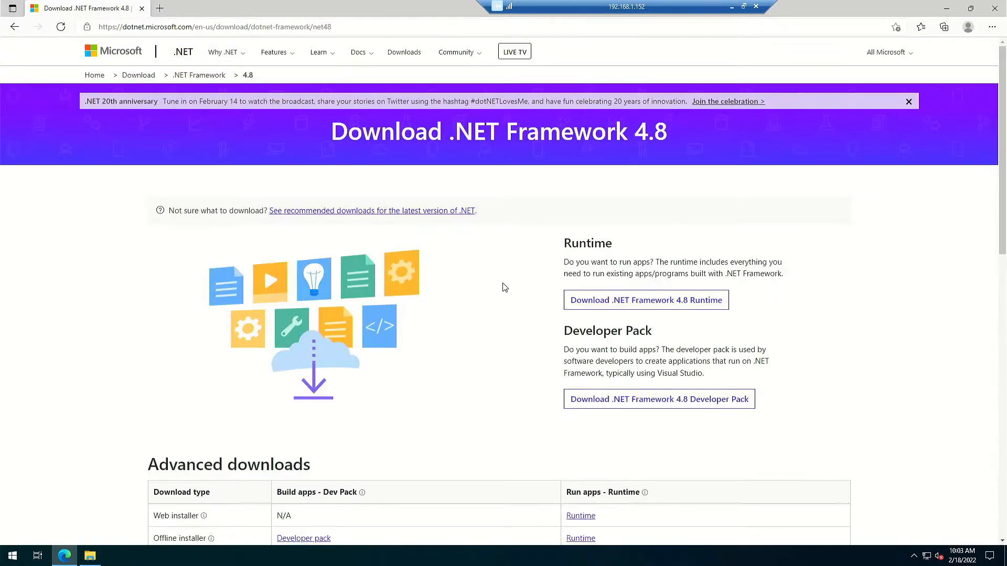
pyautogui.click(669, 304)
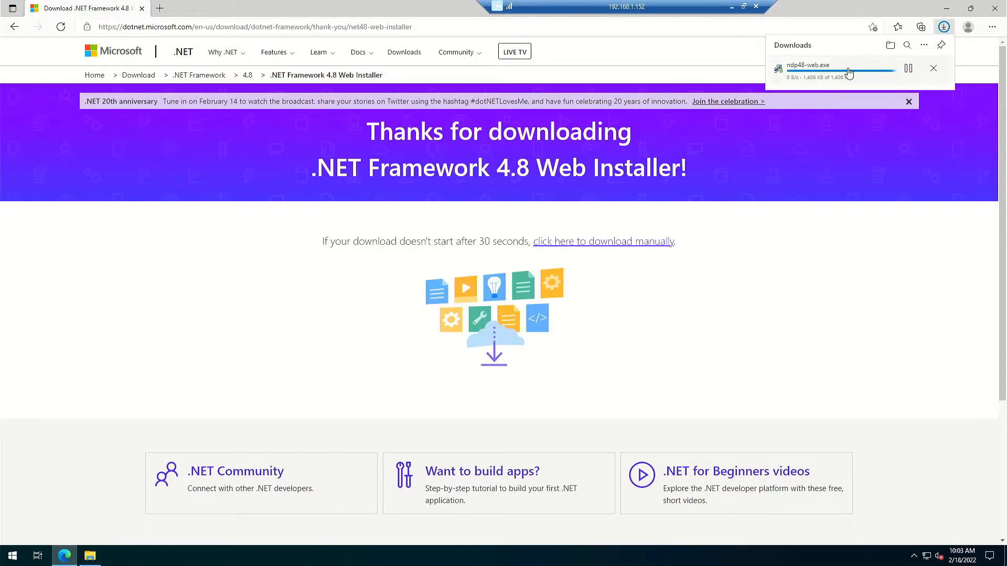
# Run ndp48-web.exe, then close its already-installed notice and the survey popup.
pyautogui.click(834, 75)
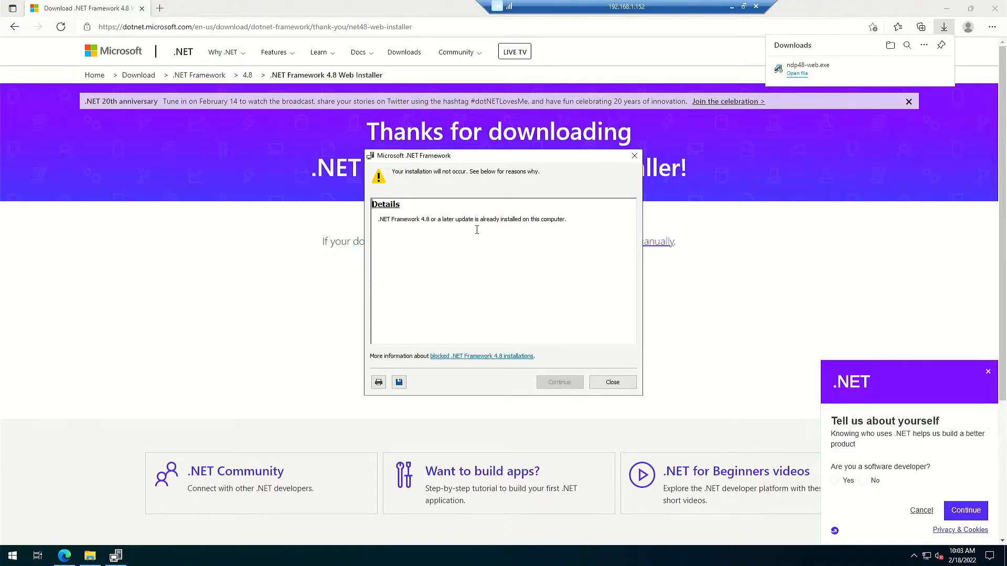
pyautogui.click(612, 382)
pyautogui.click(988, 374)
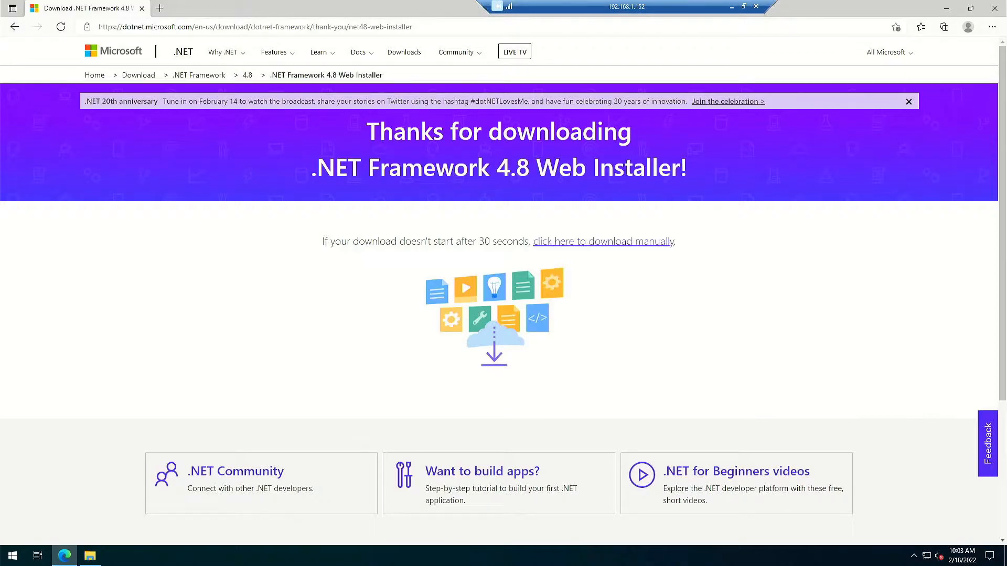
# Download vcredist_x64.exe from the Visual C++ 2013 Redistributable page.
pyautogui.click(210, 27)
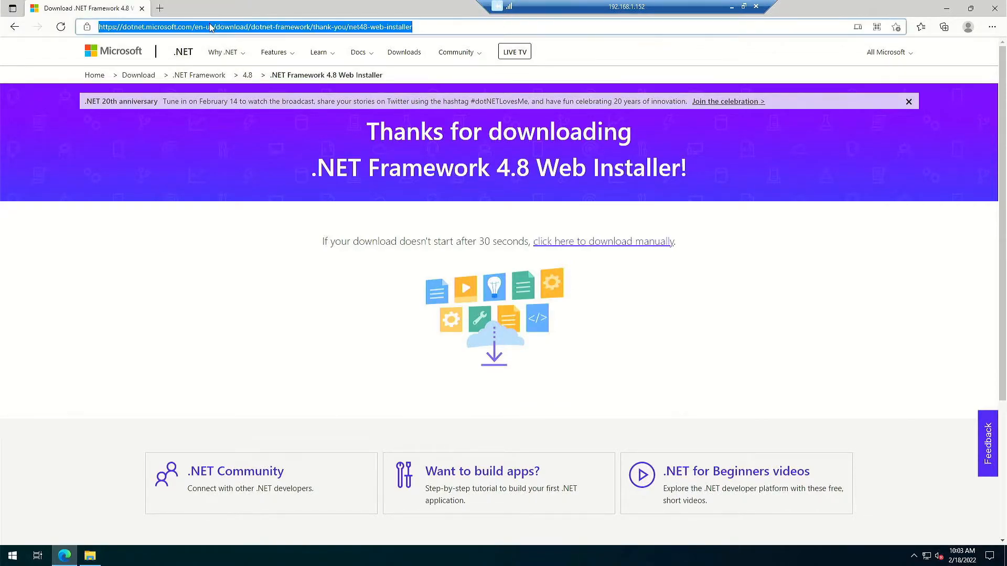
pyautogui.write('https://www.microsoft.com/en-us/download/details.aspx?id=40784')
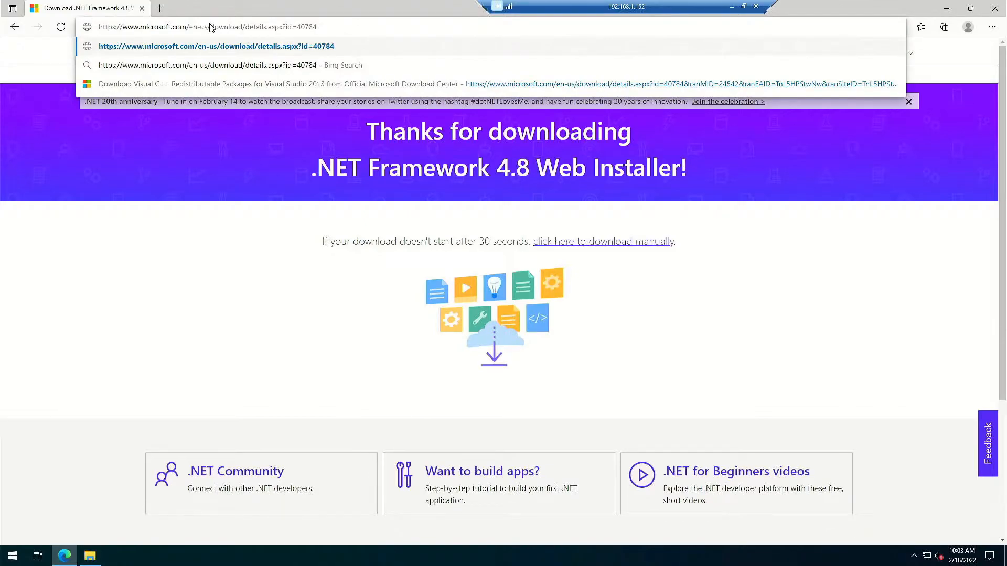
pyautogui.press('Return')
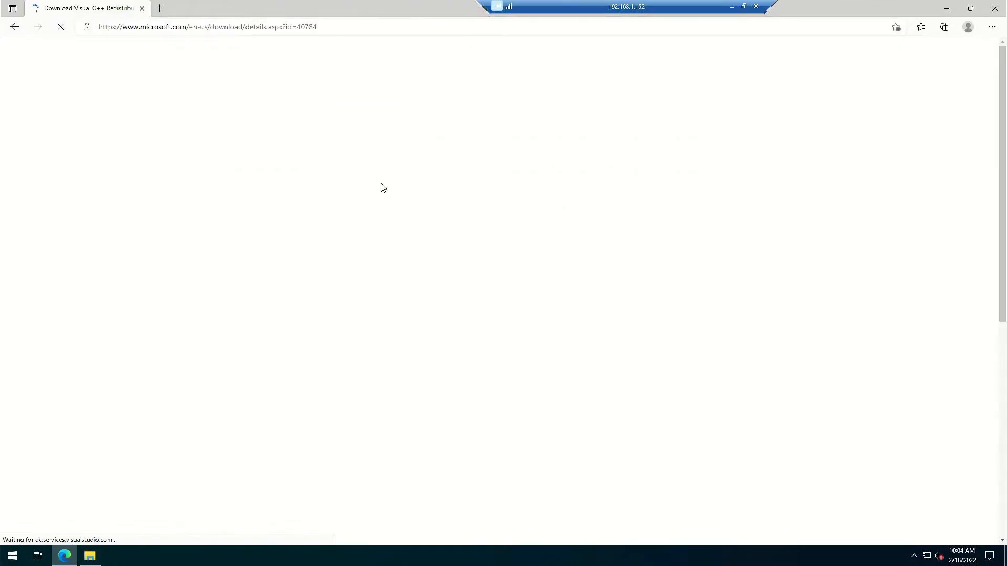
pyautogui.moveTo(522, 458); pyautogui.dragTo(522, 484)
pyautogui.click(522, 484)
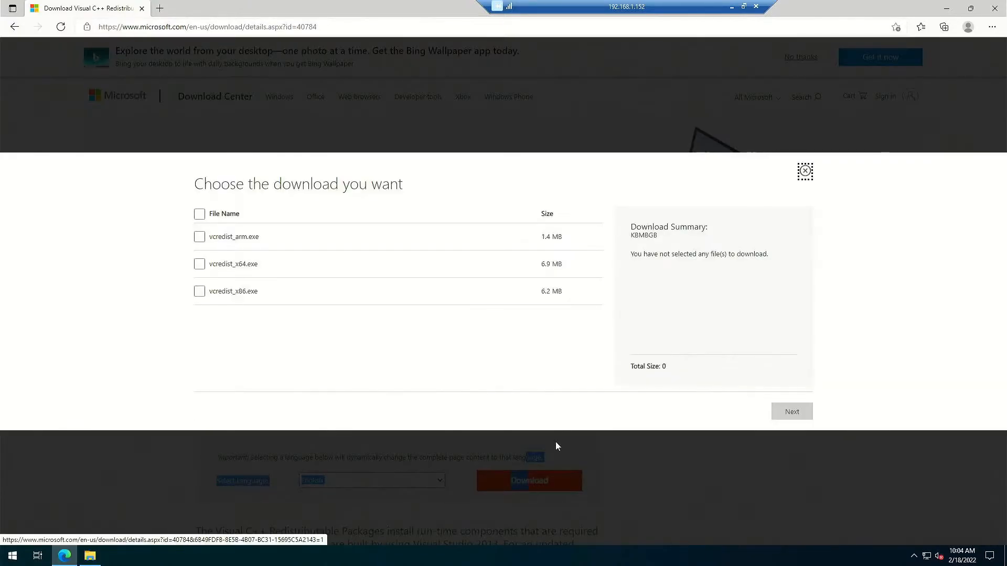
pyautogui.click(199, 264)
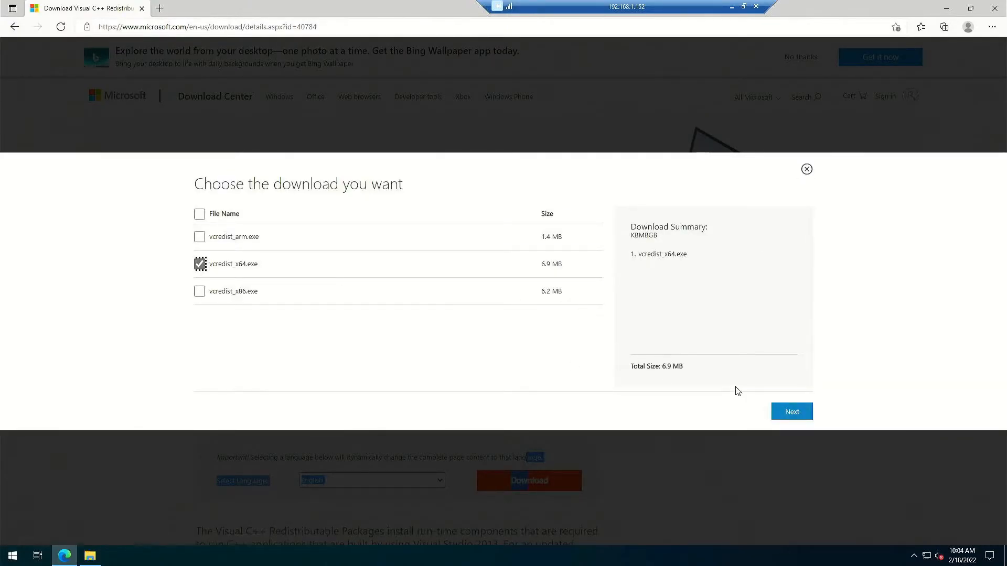
pyautogui.click(789, 412)
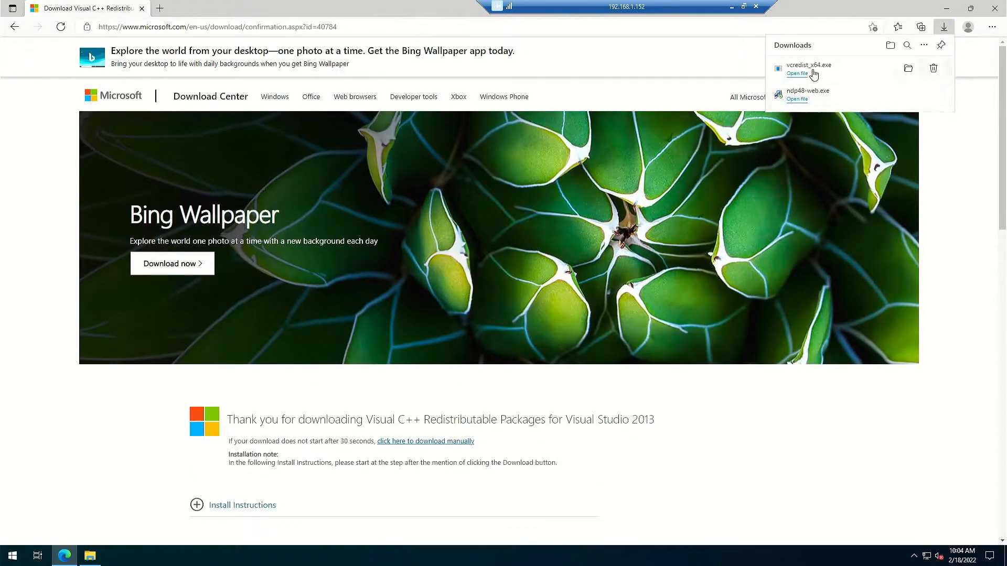
# Install Visual C++ 2013 Redistributable (x64) from vcredist_x64.exe, accepting the license.
pyautogui.click(812, 72)
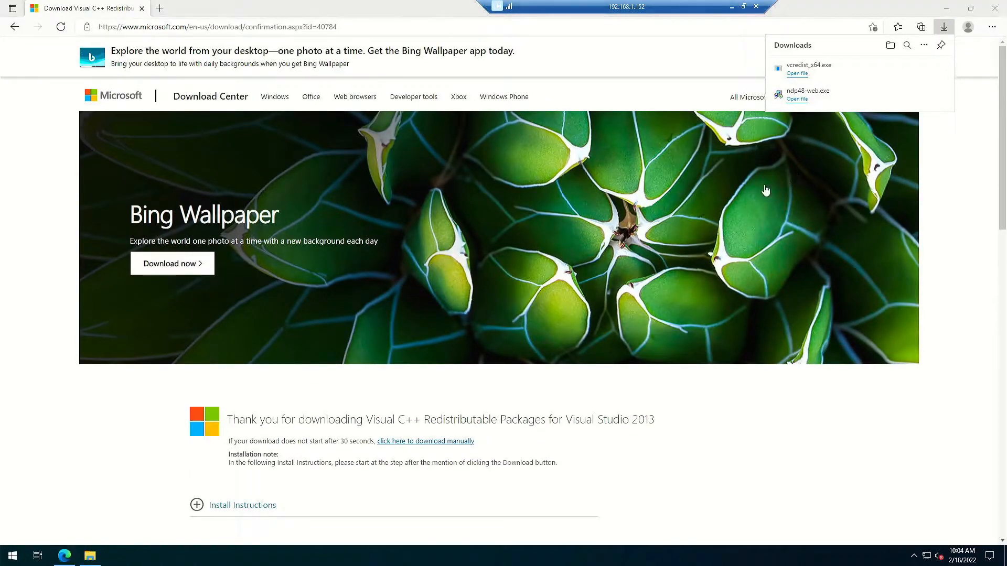
pyautogui.click(396, 322)
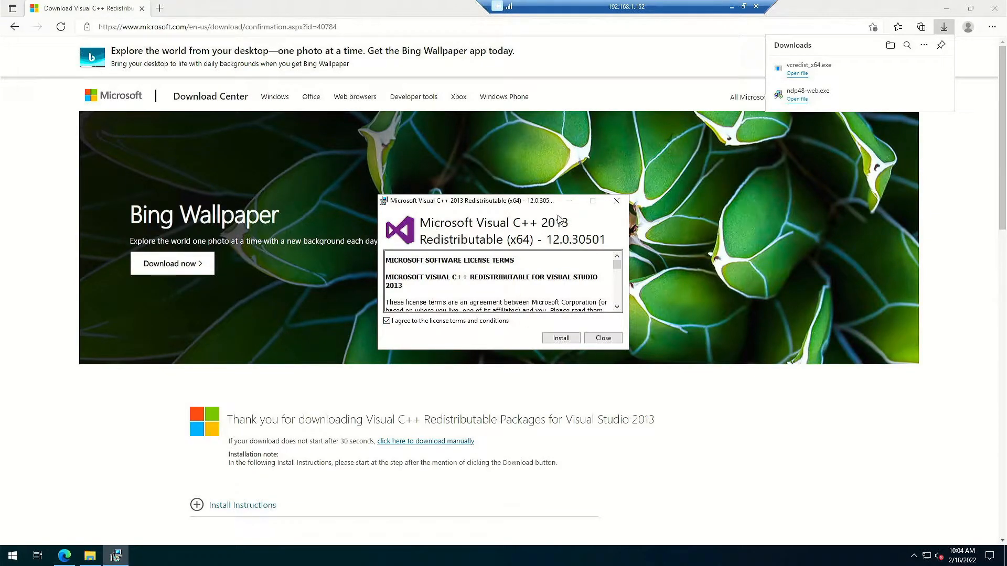
pyautogui.click(572, 341)
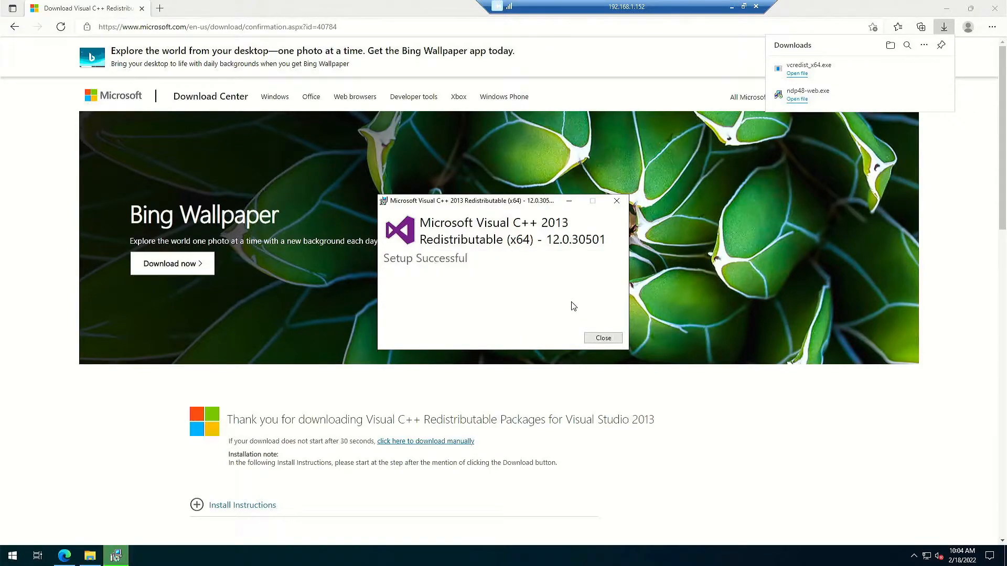
pyautogui.click(602, 338)
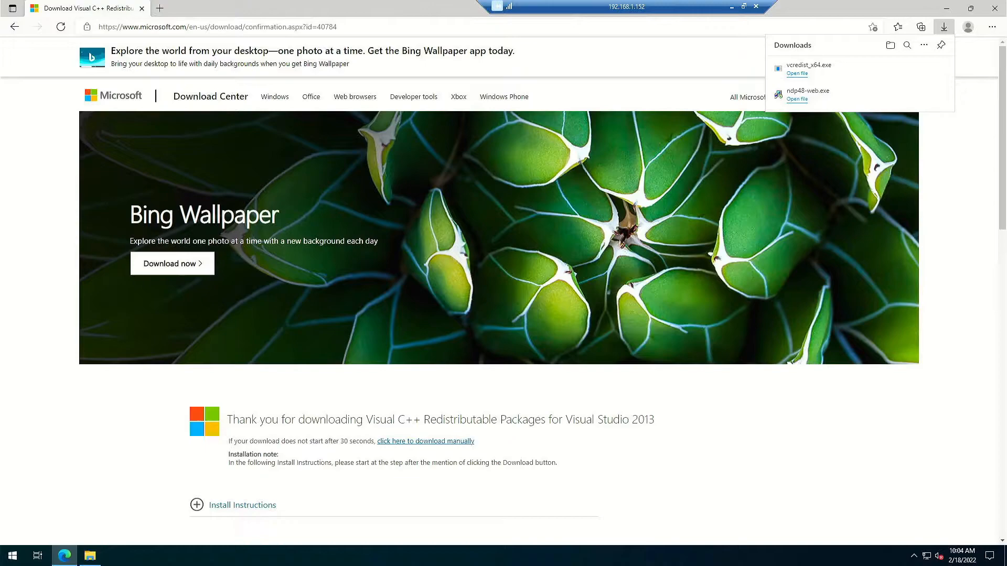
pyautogui.click(226, 28)
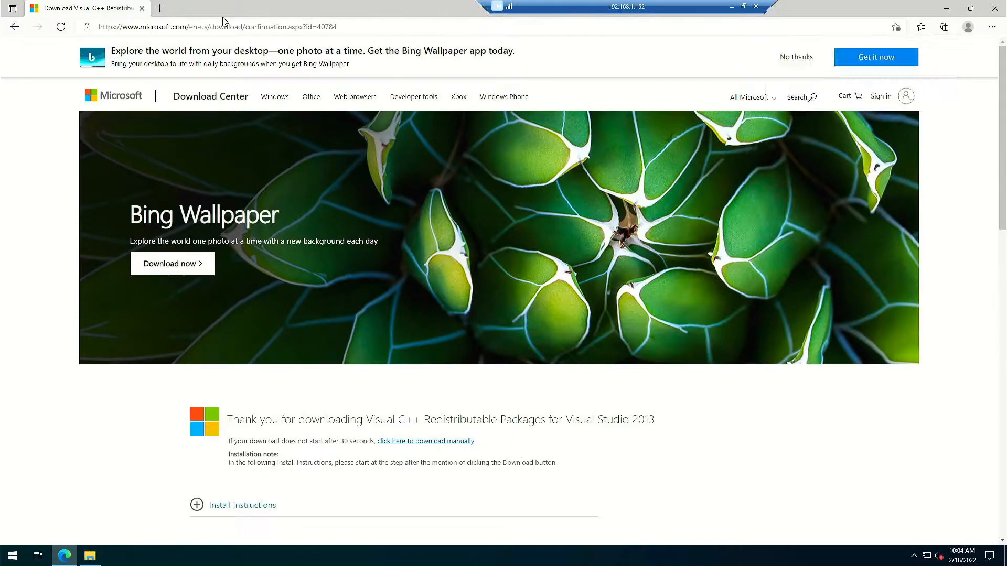
# Load the UCMA 4.0 Runtime download page and download UcmaRuntimeSetup.exe.
pyautogui.write('https://www.microsoft.com/en-us/download/details.aspx?id=34992')
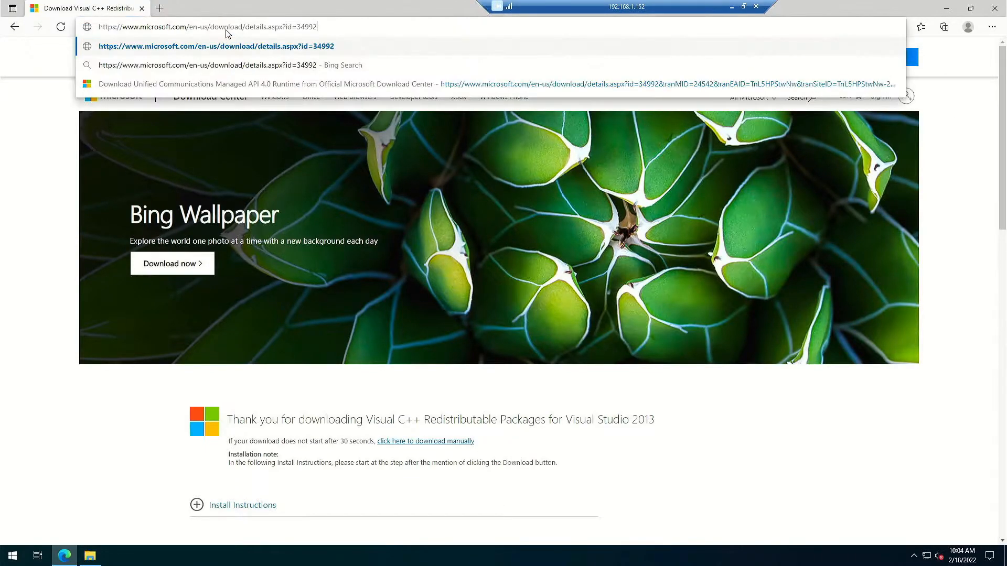
pyautogui.press('Return')
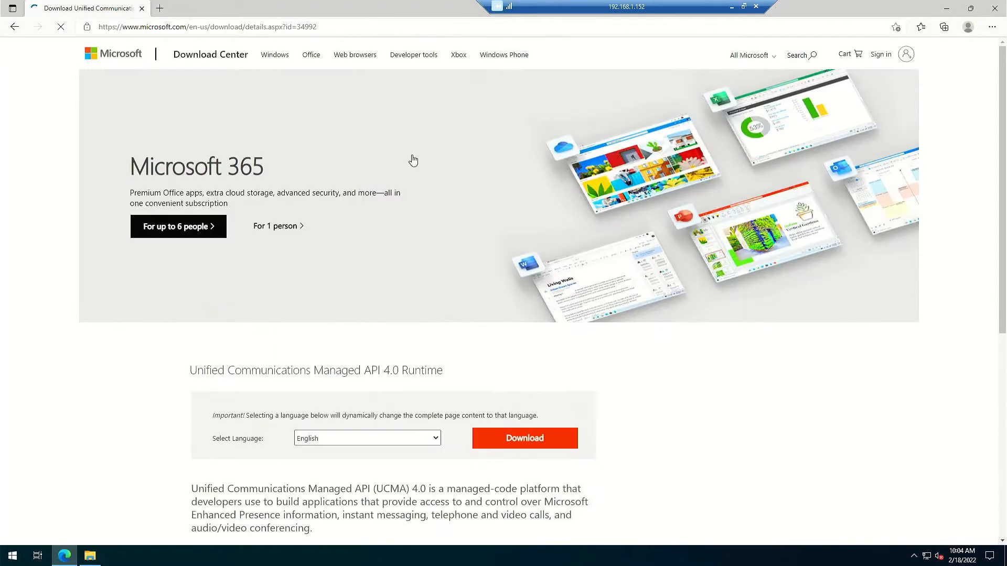
pyautogui.scroll(-3, 346, 326)
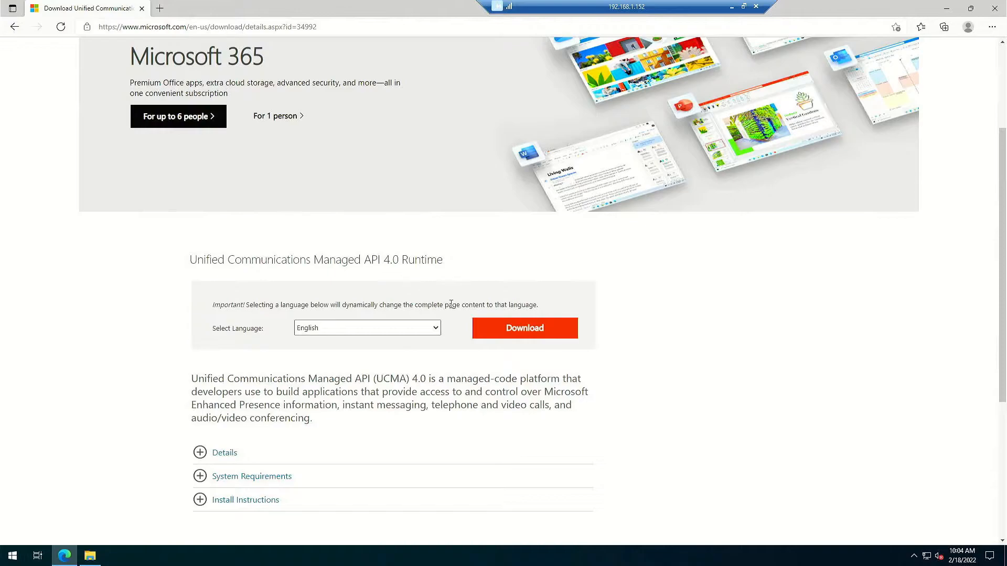
pyautogui.click(529, 331)
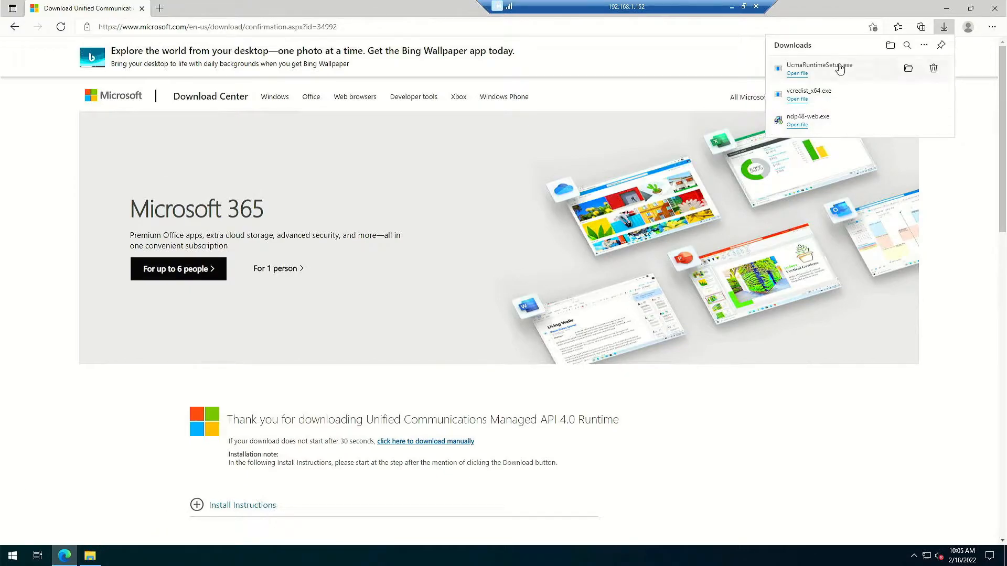
# Start the UCMA 4.0 Runtime install with the license accepted and data sharing turned off.
pyautogui.click(946, 8)
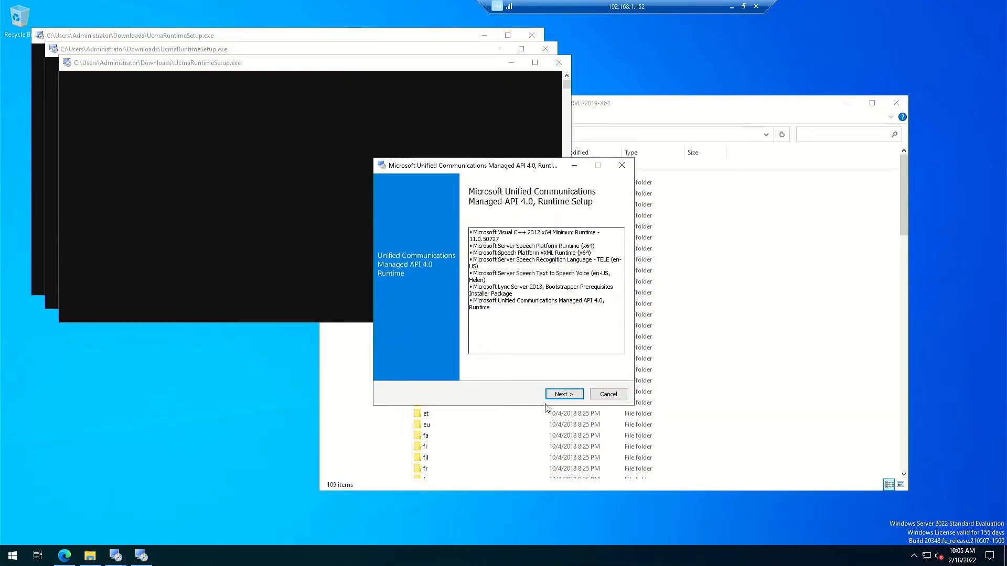
pyautogui.click(564, 394)
pyautogui.click(442, 309)
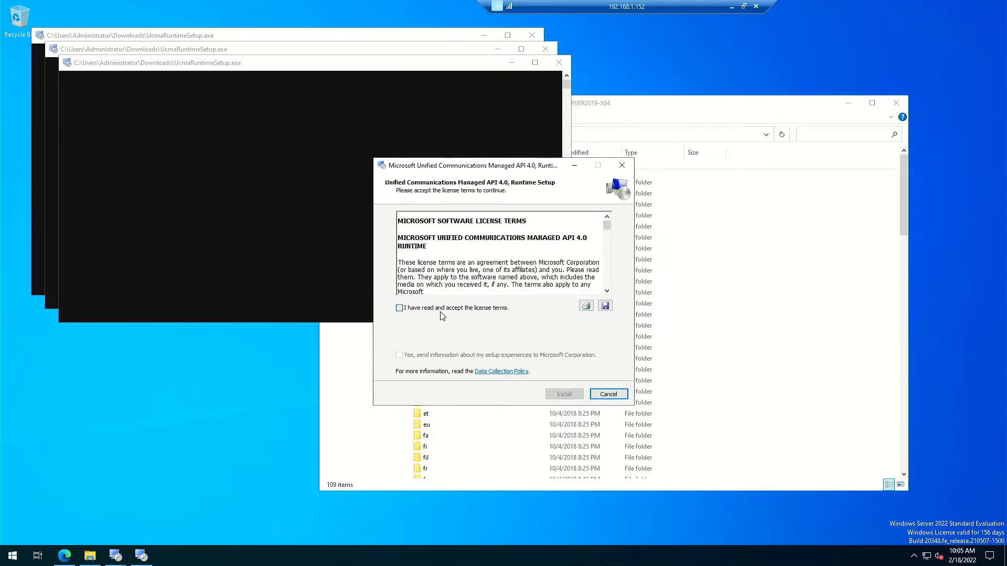
pyautogui.click(440, 356)
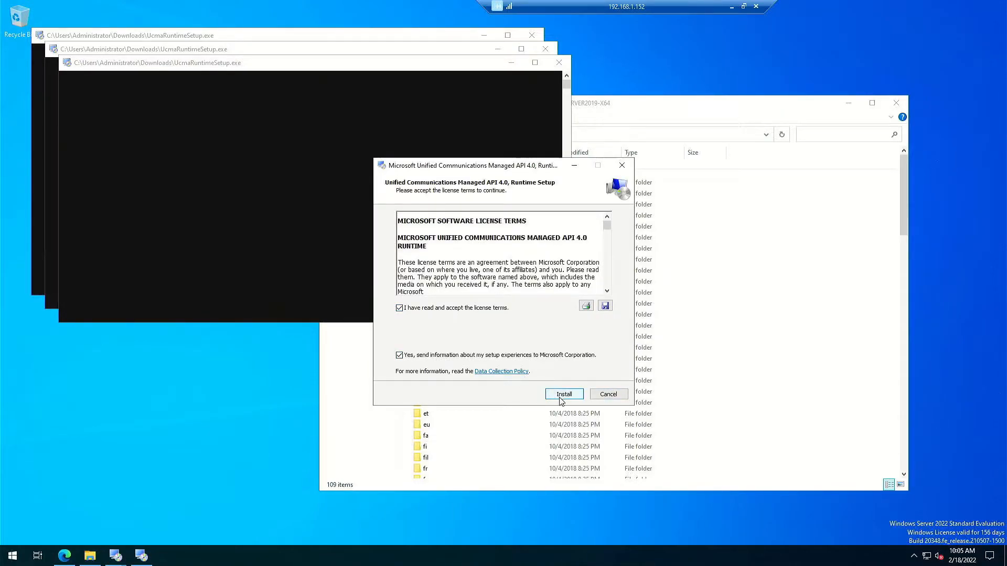
pyautogui.click(408, 356)
pyautogui.click(561, 396)
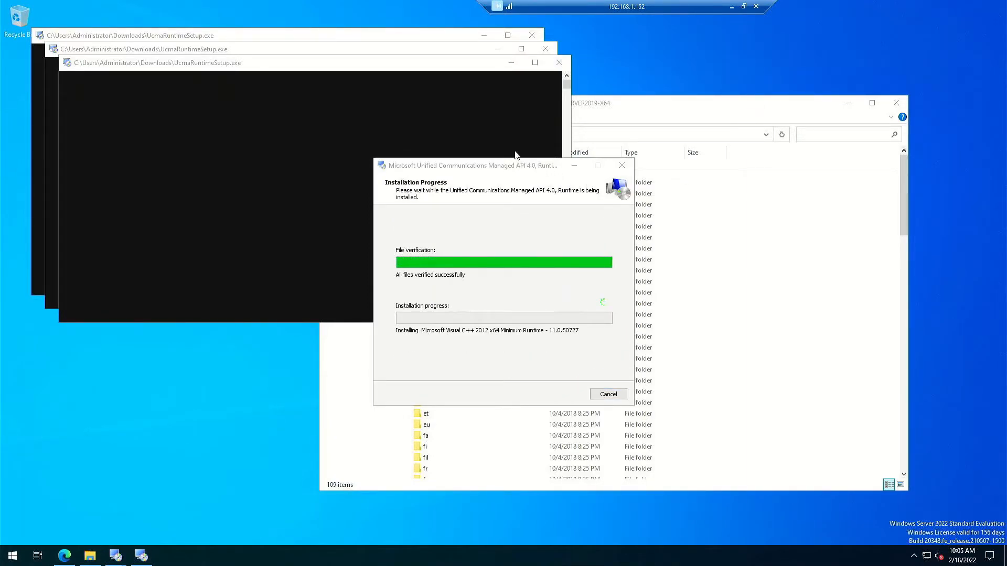
# Dismiss both duplicate-instance warnings, close File Explorer, and finish the UCMA installer.
pyautogui.click(599, 326)
pyautogui.click(587, 315)
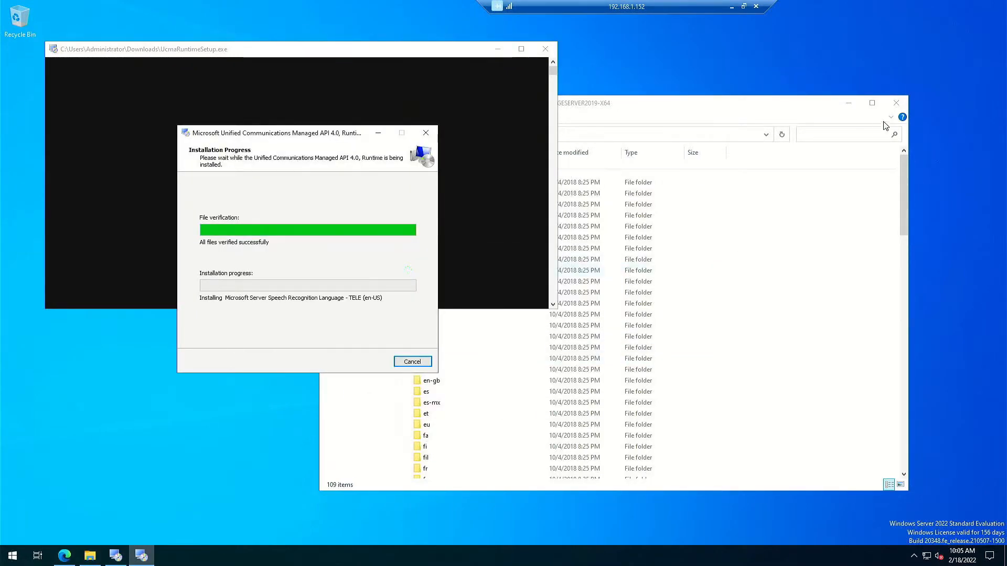
pyautogui.click(892, 104)
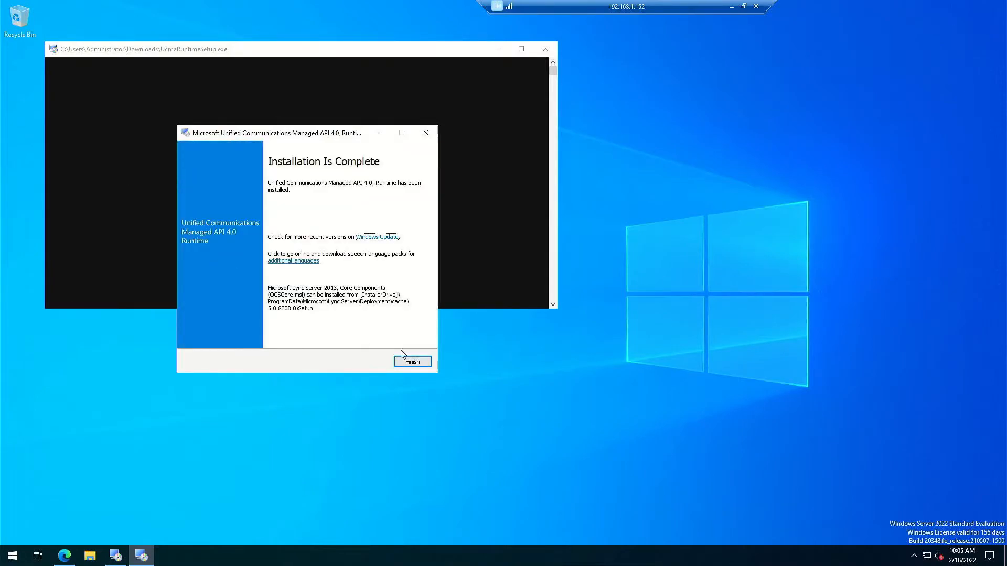
pyautogui.click(408, 361)
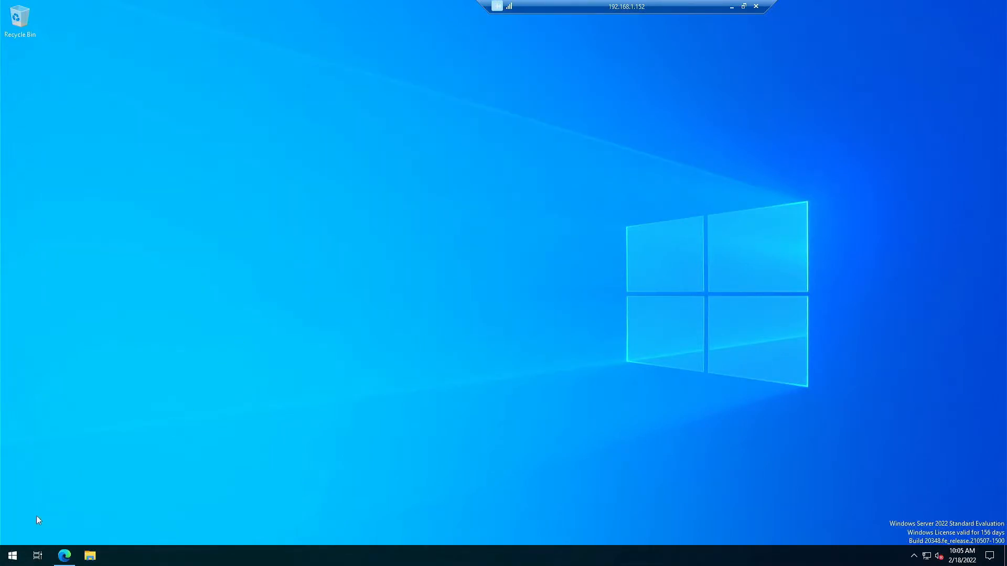
# Launch Windows PowerShell as administrator and run Install-WindowsFeature RSAT-ADDS.
pyautogui.click(13, 558)
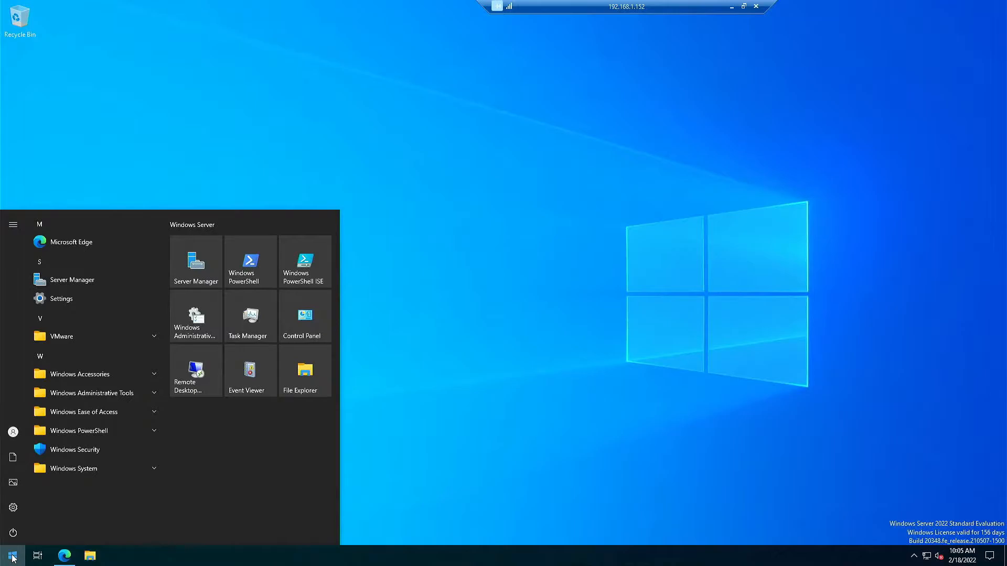
pyautogui.write('powe')
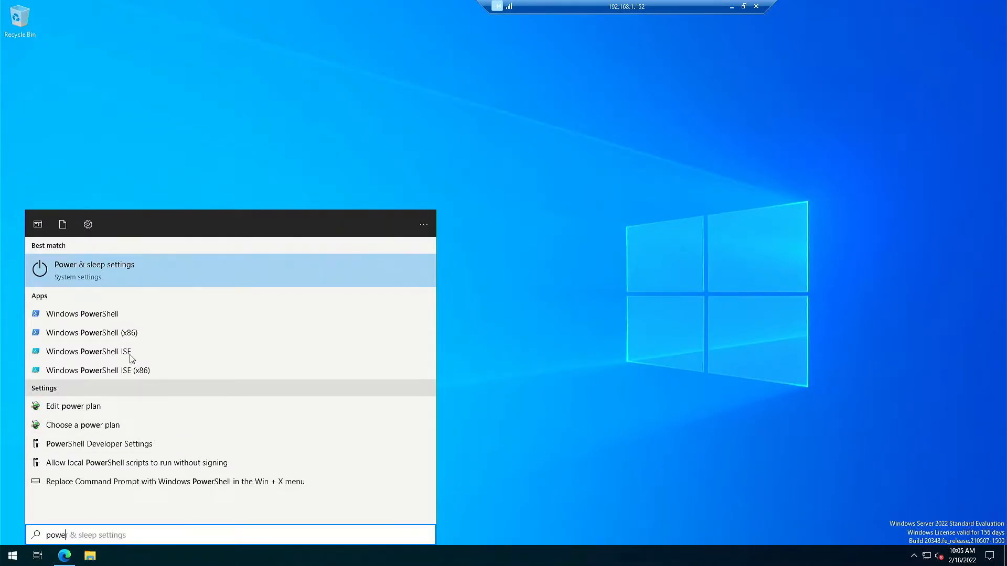
pyautogui.click(118, 314)
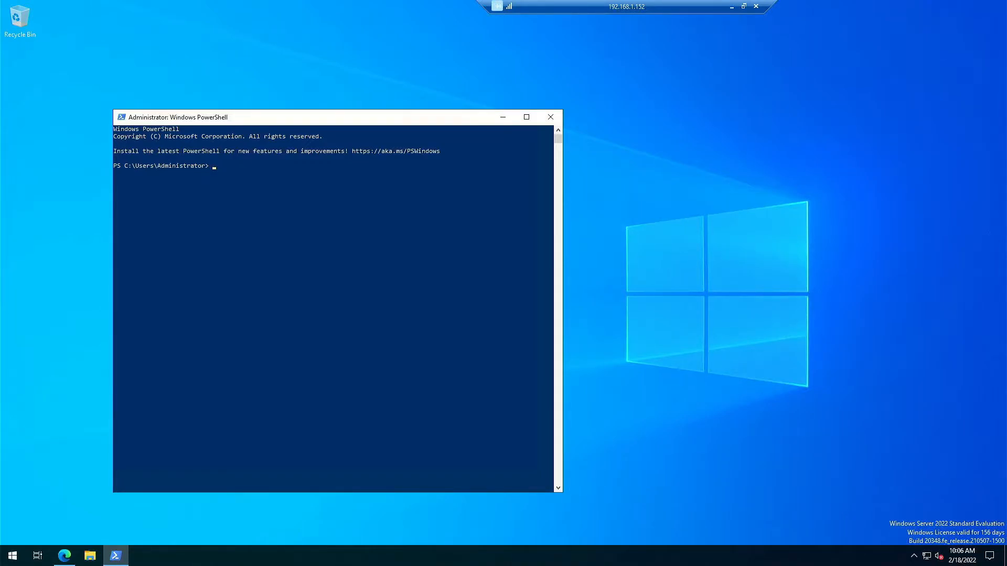
pyautogui.write('Install-WindowsFeature RSAT-ADDS')
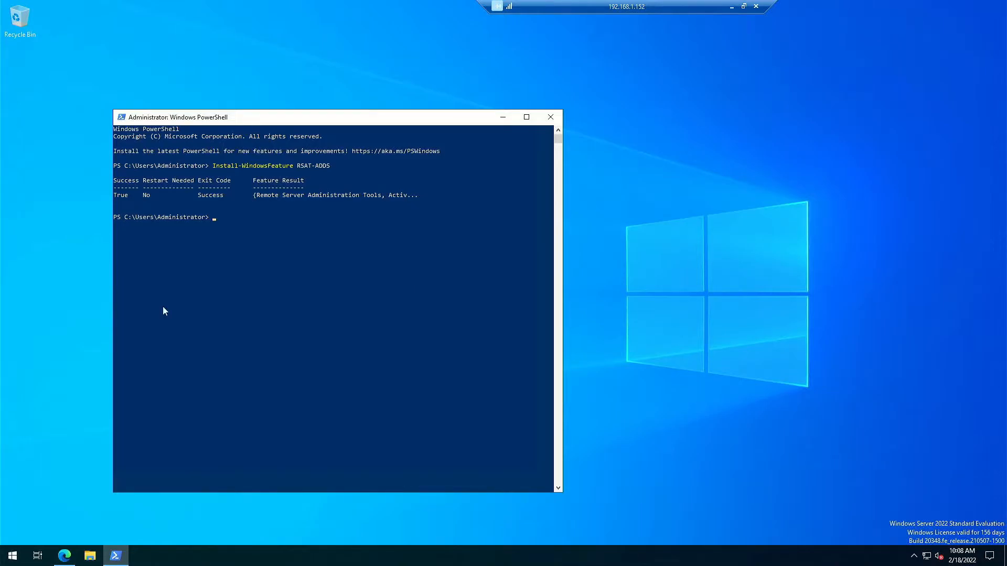
# Run Install-WindowsFeature for NET-Framework-45-Features, RPC-over-HTTP-proxy, clustering and Web server prerequisites.
pyautogui.rightClick(227, 278)
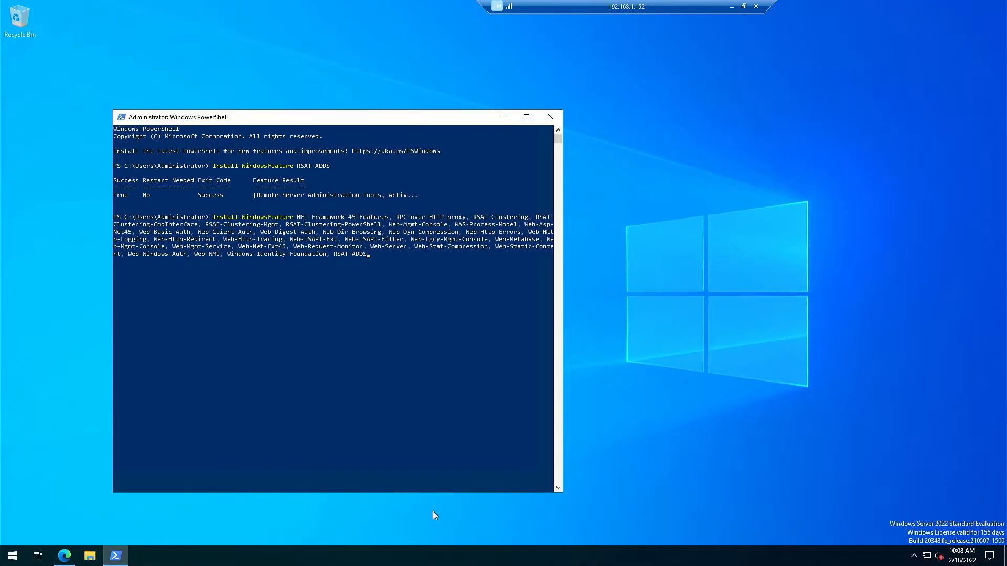
pyautogui.press('Return')
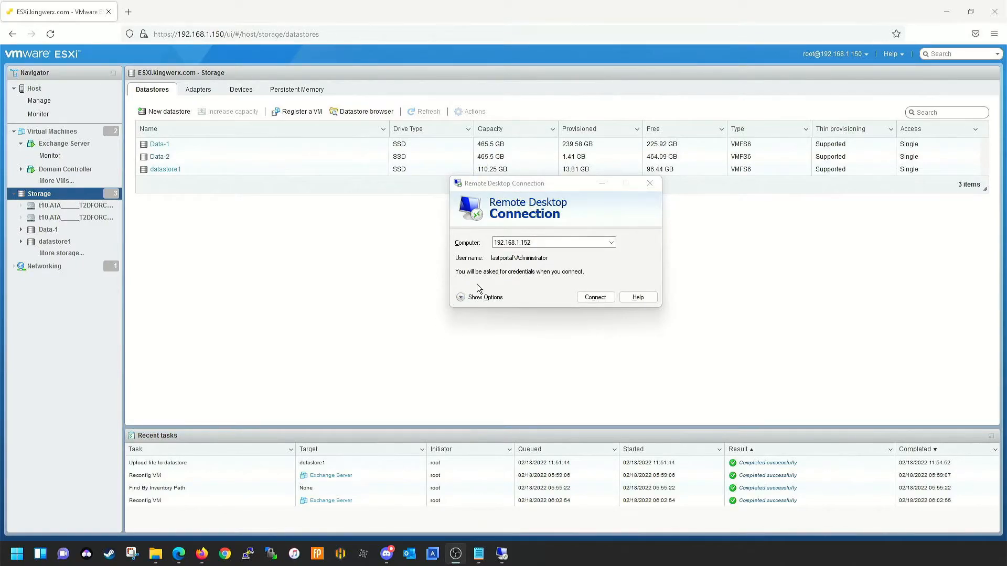
# Reconnect to 192.168.1.152 with the other domain administrator's user name and password.
pyautogui.click(463, 297)
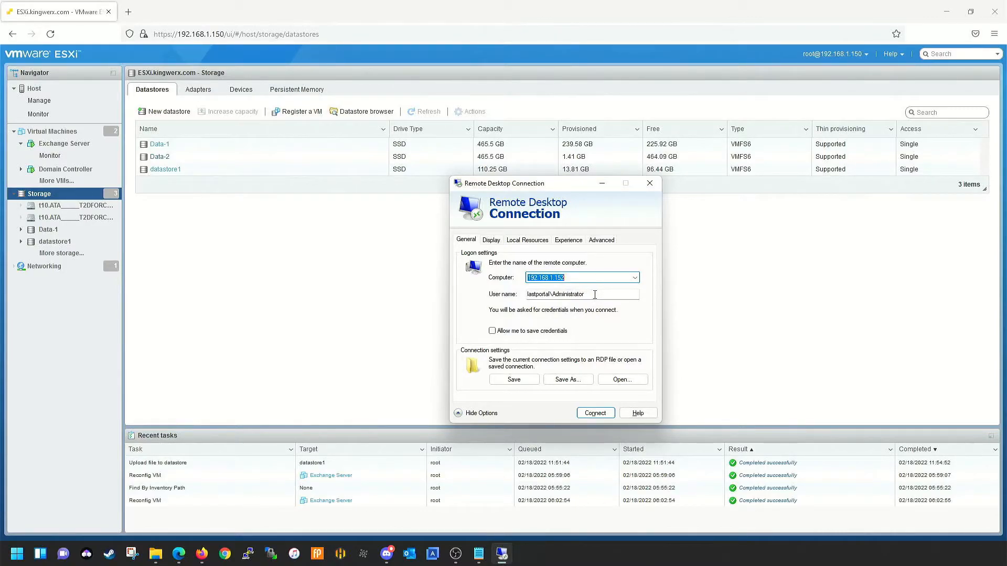
pyautogui.click(588, 295)
pyautogui.doubleClick(543, 294)
pyautogui.write('las')
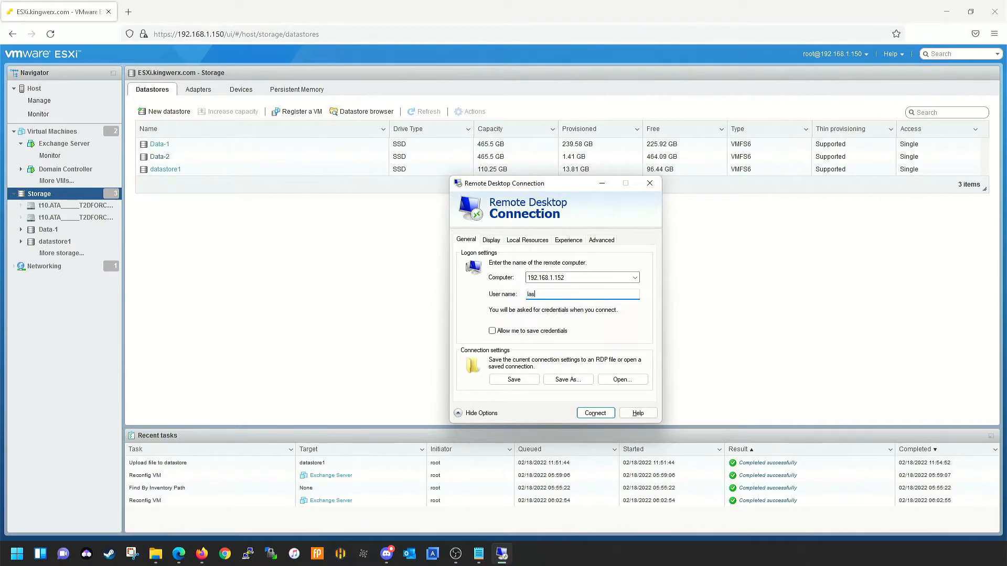
pyautogui.write('tportal\\')
pyautogui.write('Laba')
pyautogui.write('Admin')
pyautogui.press('Return')
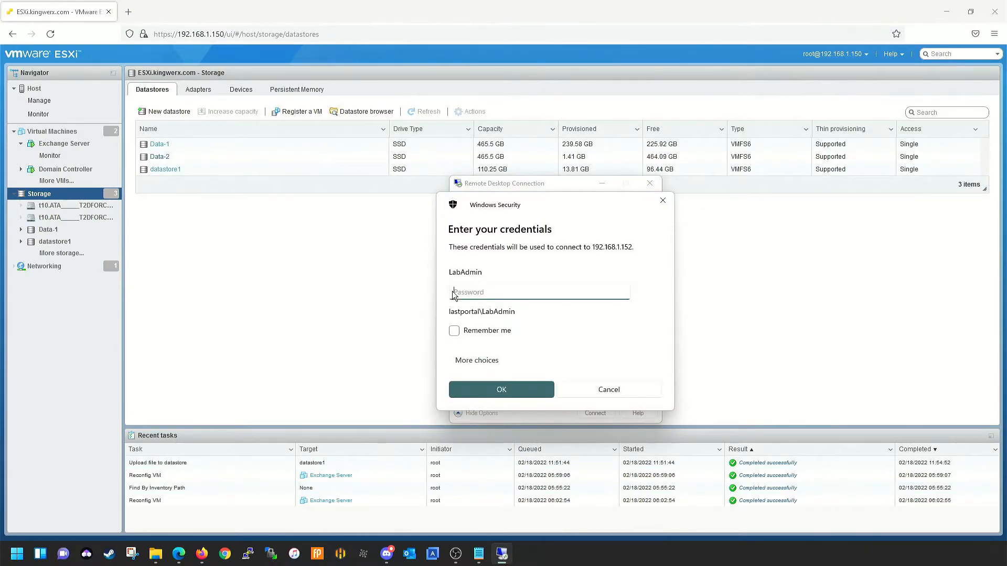
pyautogui.write('•••••••••••••••')
pyautogui.press('Return')
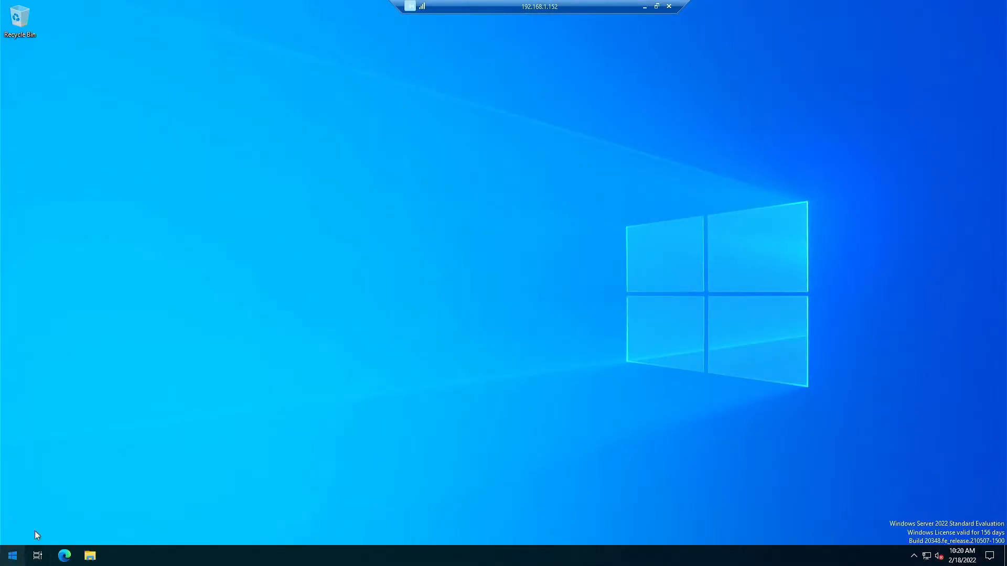
# Open Command Prompt as administrator from the Start menu and approve the UAC prompt.
pyautogui.click(13, 555)
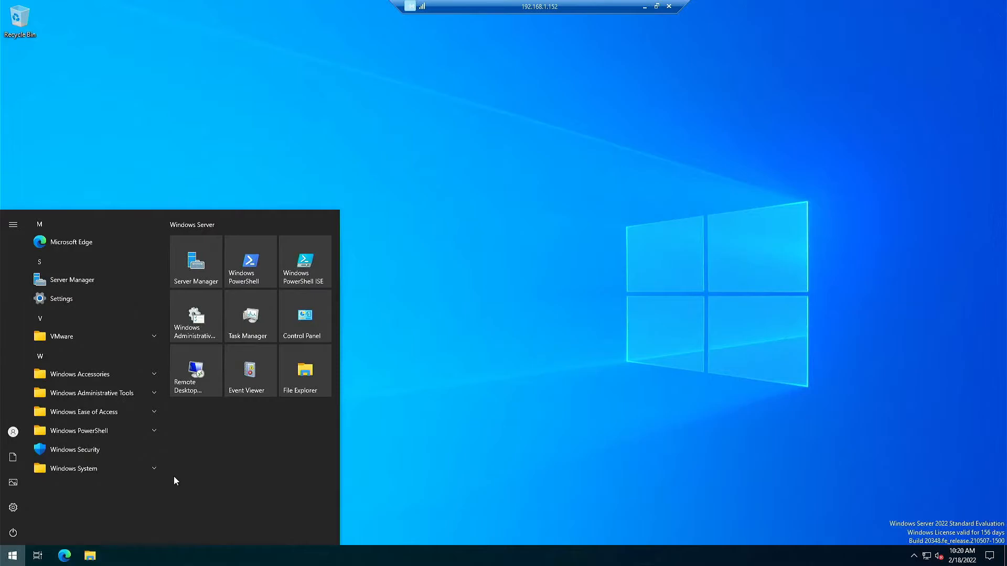
pyautogui.write('cmd')
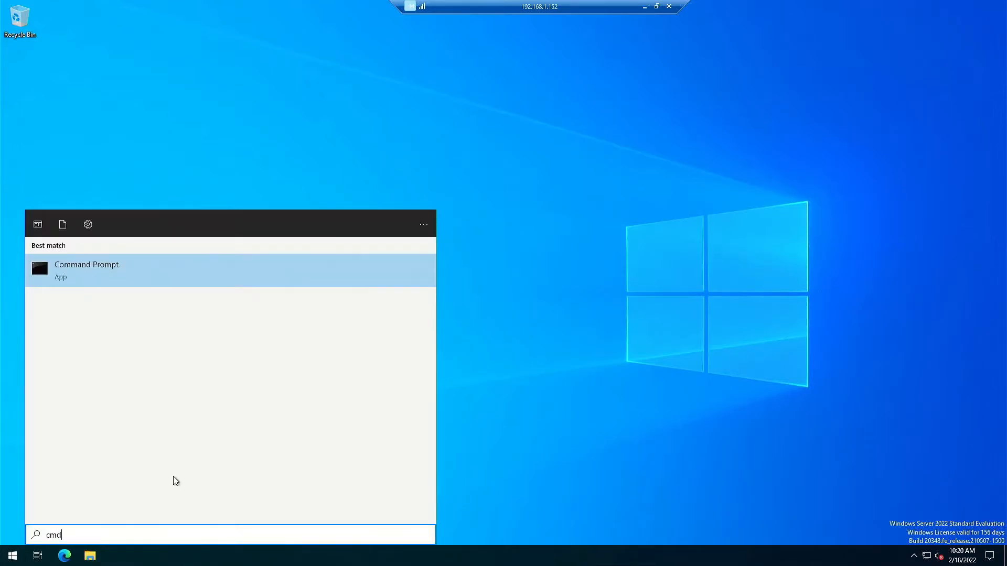
pyautogui.rightClick(124, 283)
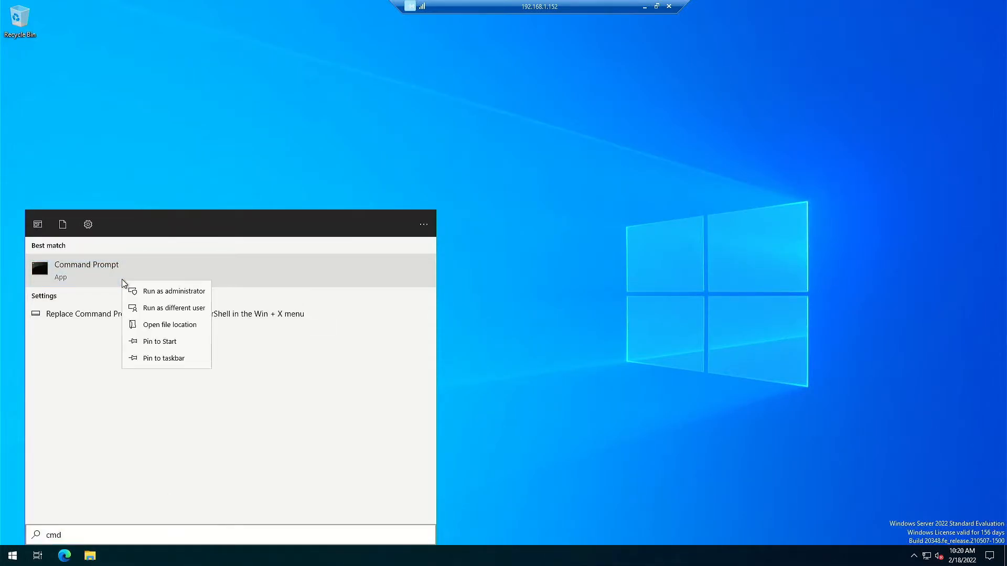
pyautogui.click(148, 292)
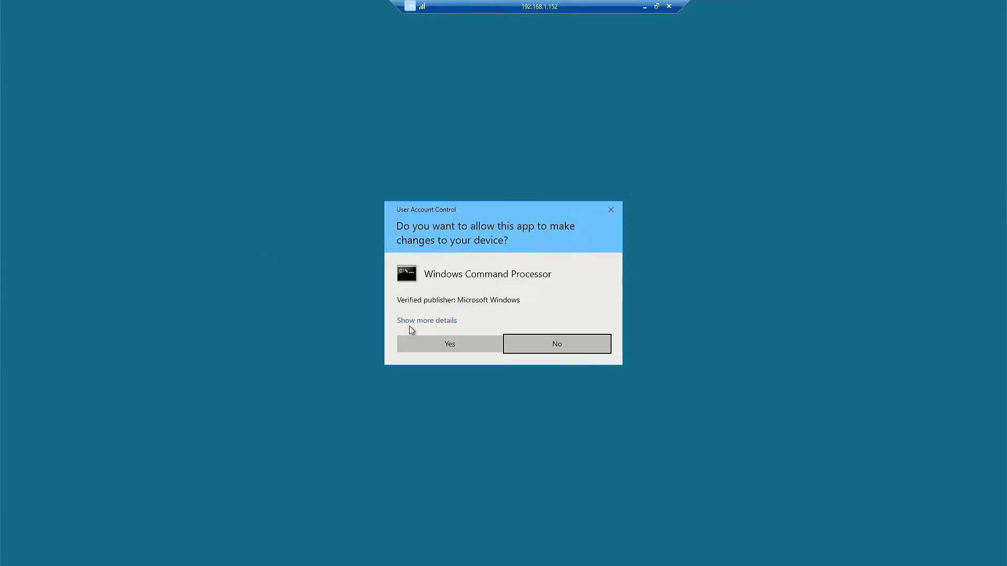
pyautogui.click(414, 346)
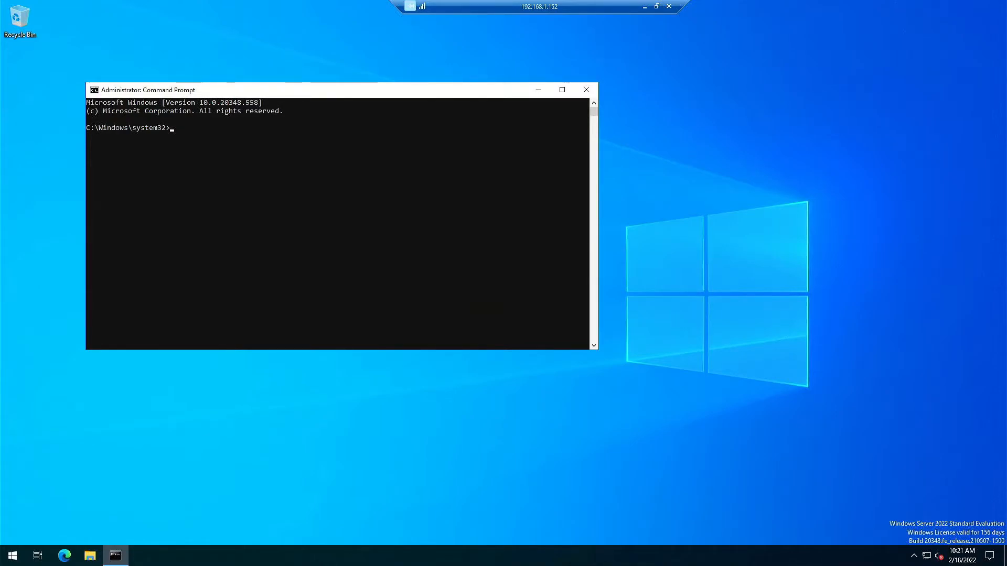
# Run Setup.exe /PrepareSchema from system32, which fails as unrecognized, then switch to D:.
pyautogui.hotkey('ctrl', 'v')
pyautogui.press('Return')
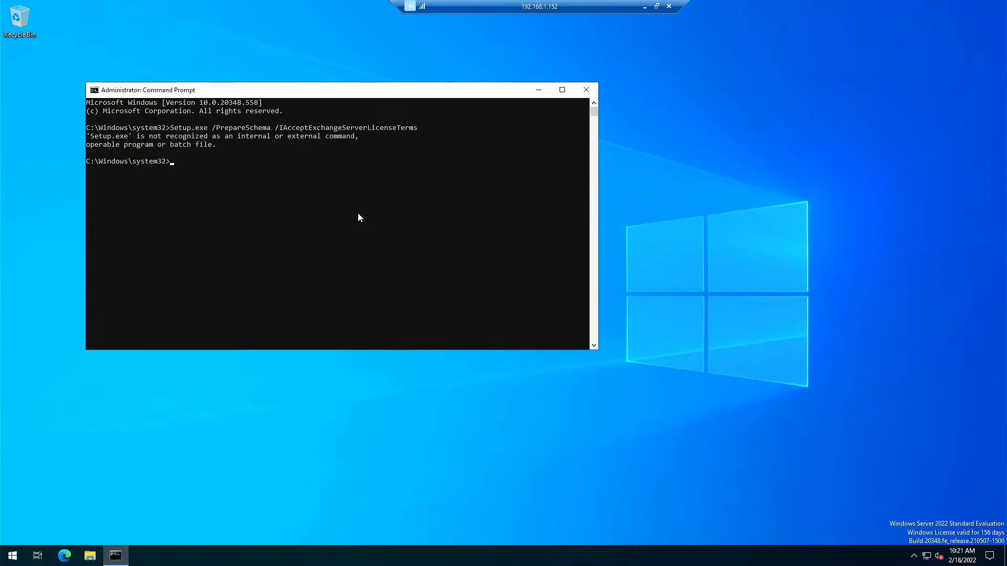
pyautogui.write('d:')
pyautogui.press('Return')
# Check the Exchange DVD drive in File Explorer, then return to the console.
pyautogui.click(90, 556)
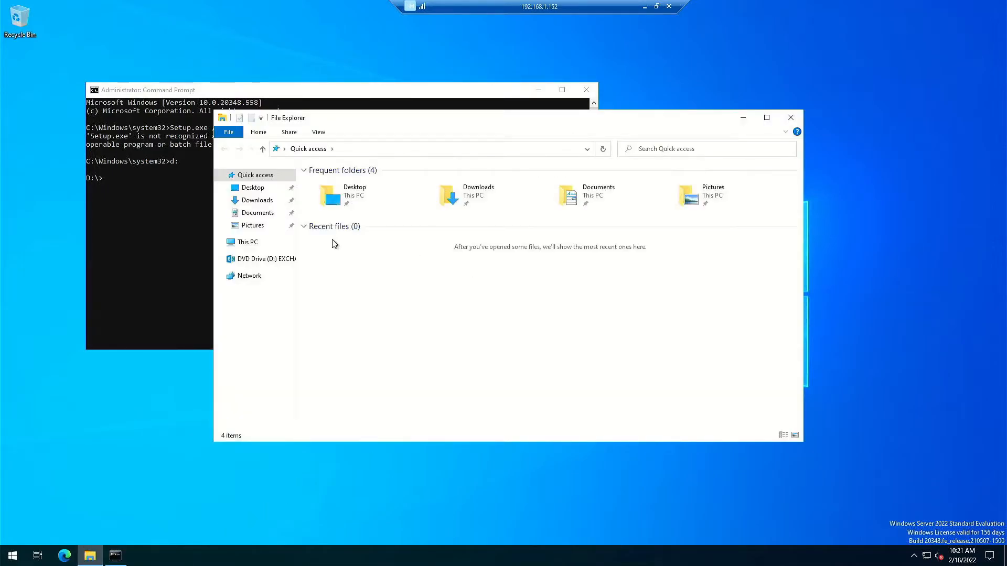
pyautogui.click(248, 243)
pyautogui.click(532, 299)
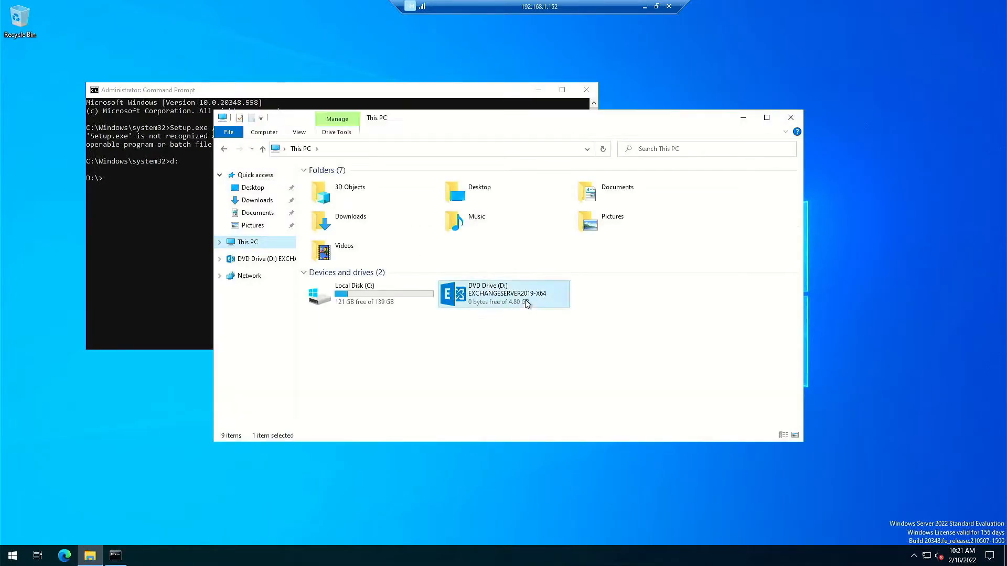
pyautogui.click(208, 225)
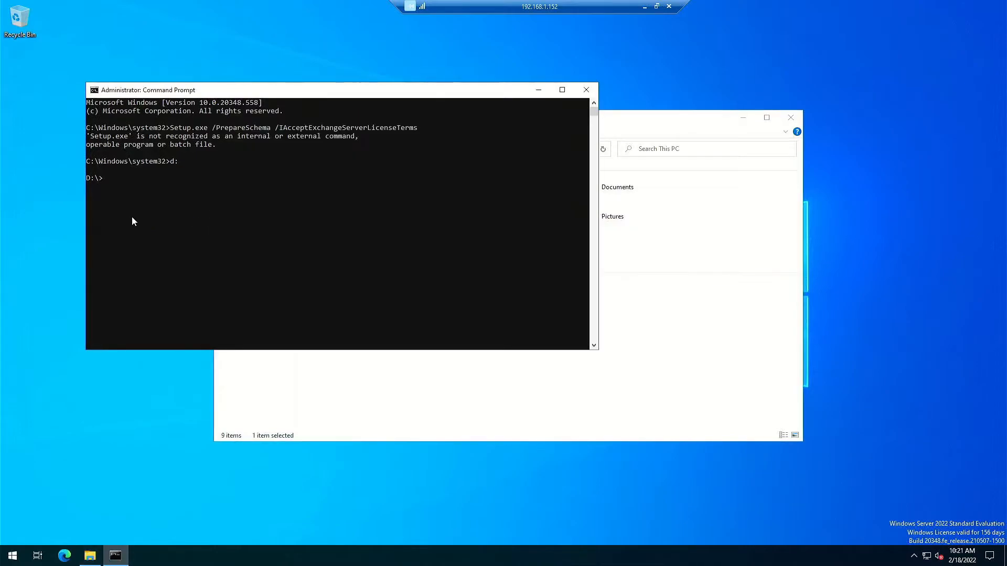
# Rerun Setup.exe /PrepareSchema from D:\ to extend the schema, then enter /PrepareAD /OrganizationName:"lastportal".
pyautogui.press('Up')
pyautogui.press('Up')
pyautogui.press('Return')
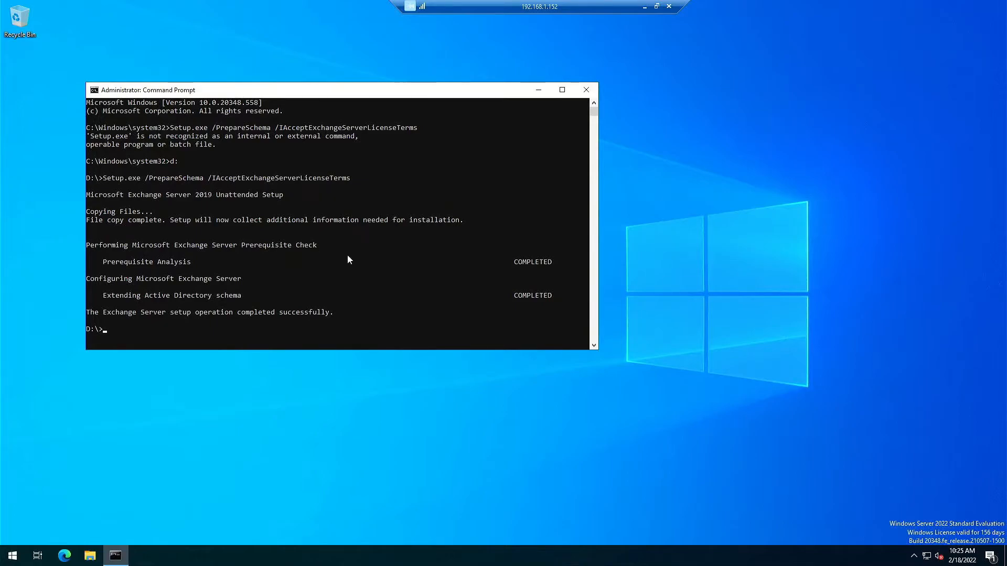
pyautogui.hotkey('ctrl', 'v')
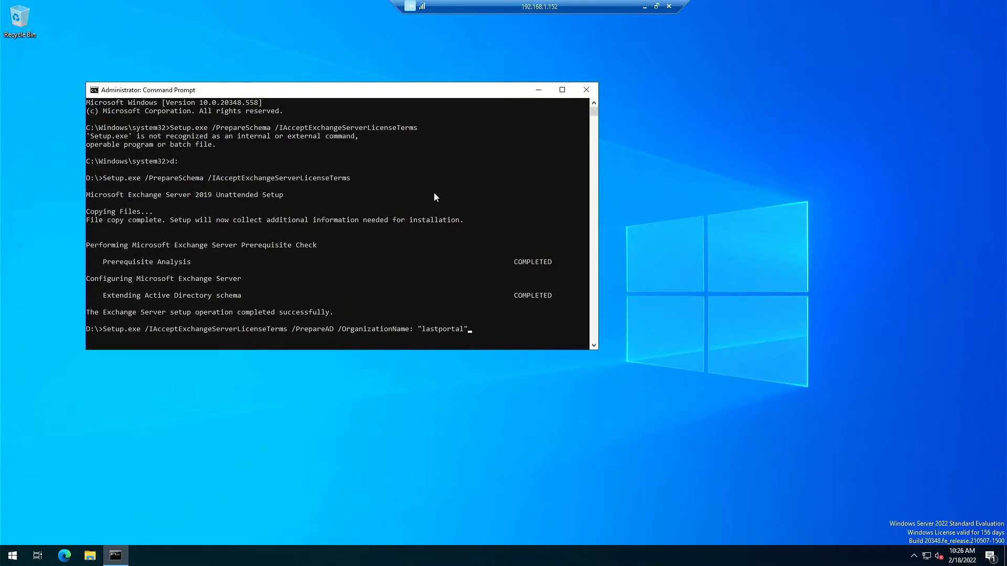
# Run PrepareAD for lastportal, then Setup.exe /PrepareAllDomains /IAcceptExchangeServerLicenseTerms.
pyautogui.press('Return')
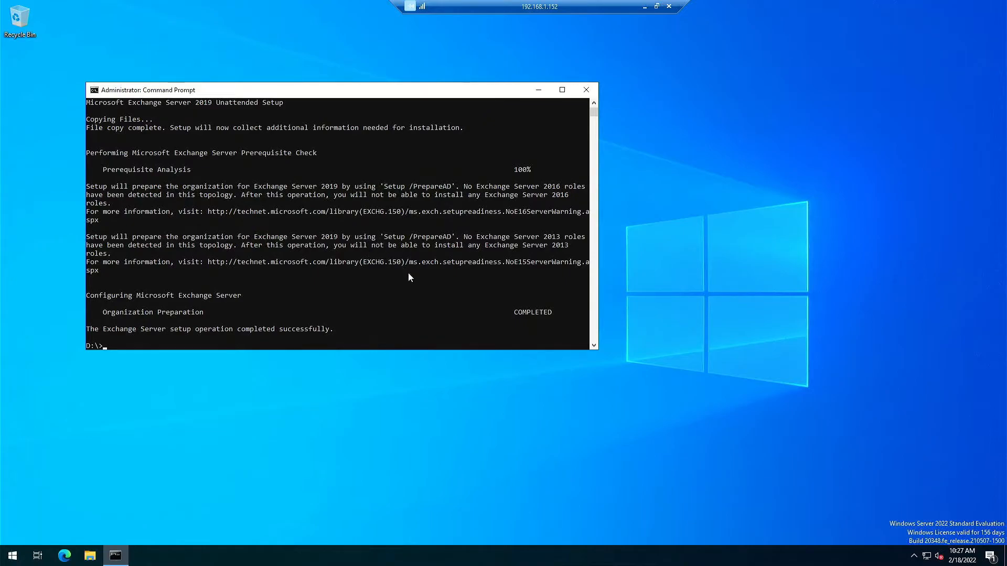
pyautogui.rightClick(393, 308)
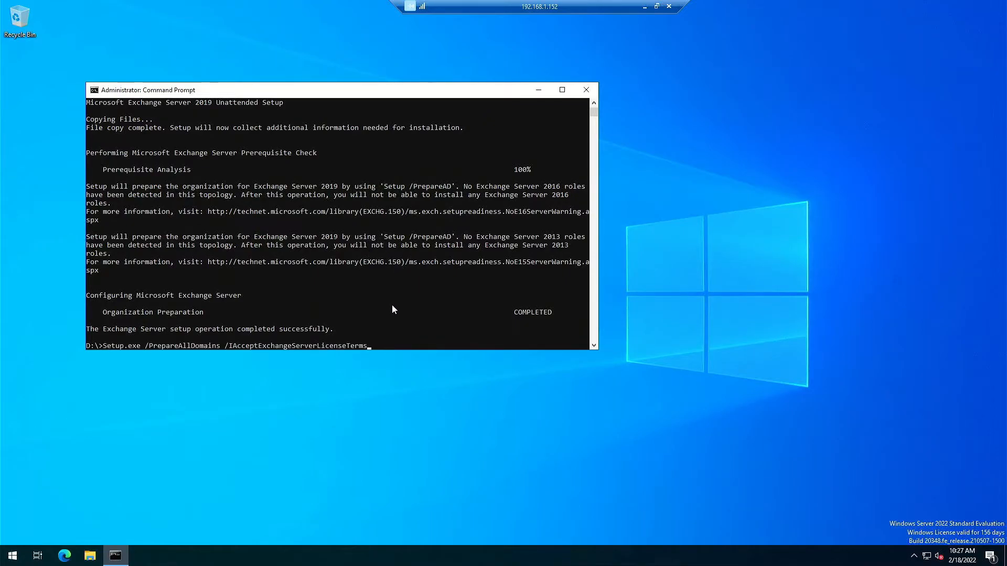
pyautogui.press('Return')
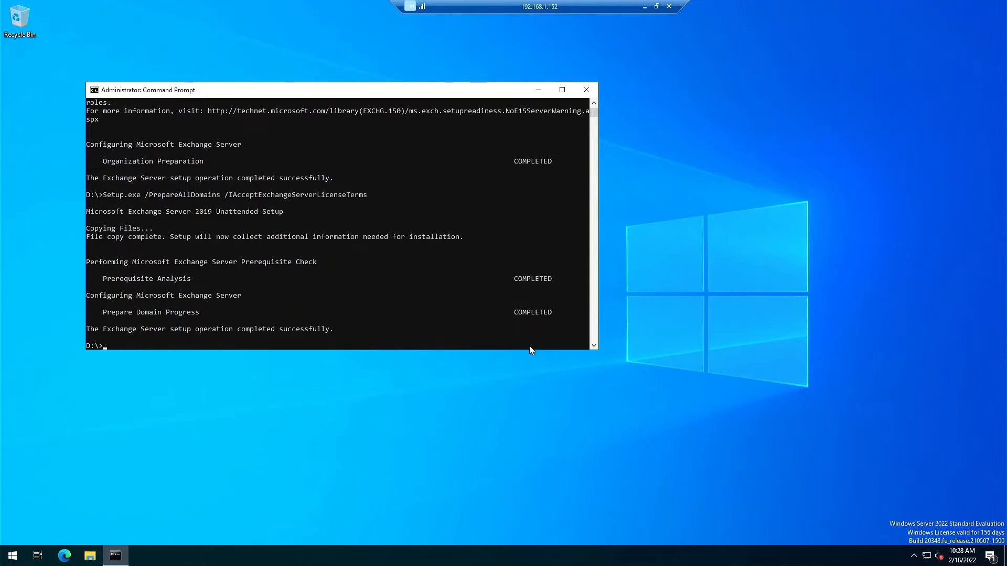
# Close the Command Prompt window with exit.
pyautogui.click(326, 179)
pyautogui.press('Escape')
pyautogui.write('exit')
pyautogui.press('Return')
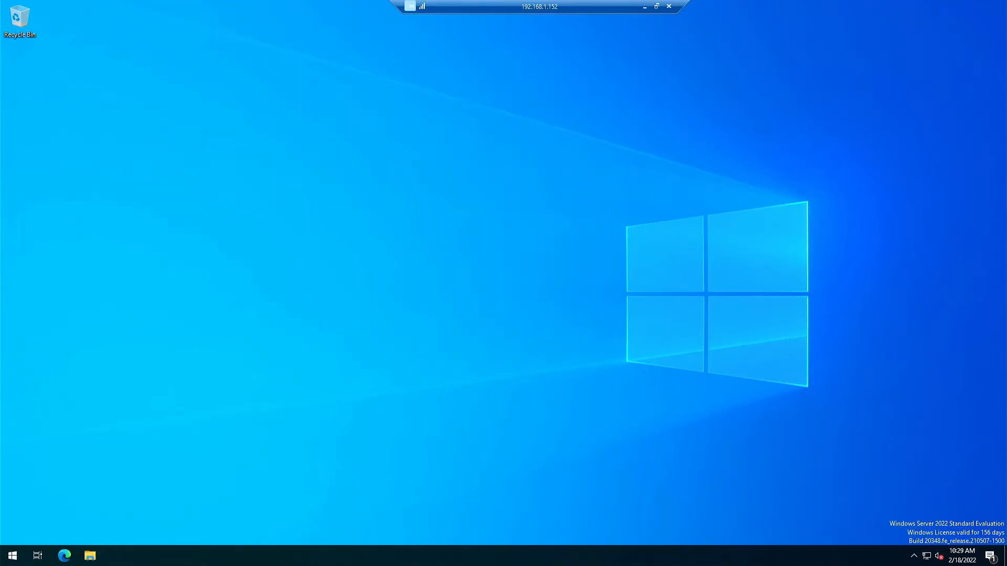
# Run Setup from the Exchange DVD (D:) as administrator and approve the UAC prompt.
pyautogui.click(90, 557)
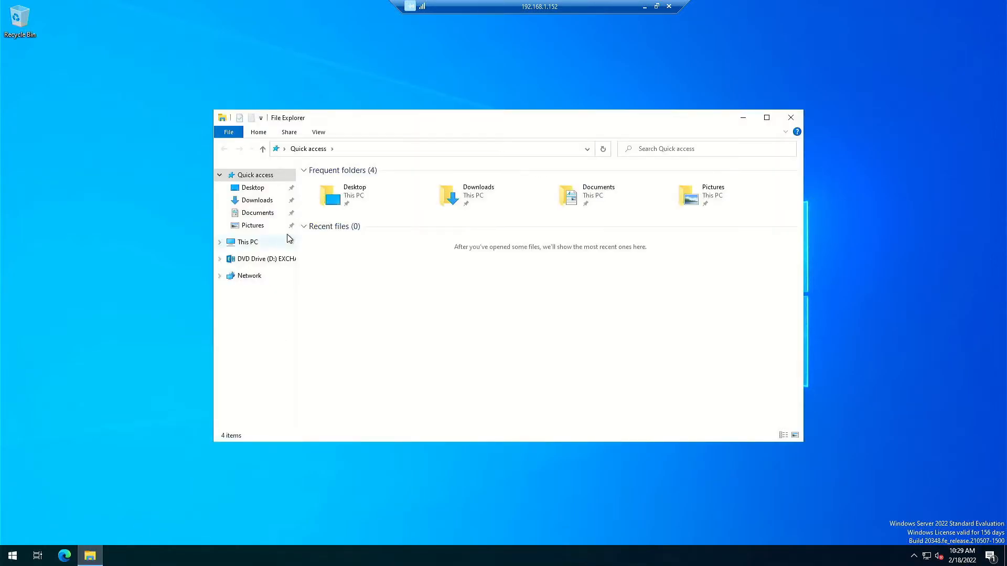
pyautogui.click(256, 259)
pyautogui.scroll(-12, 393, 274)
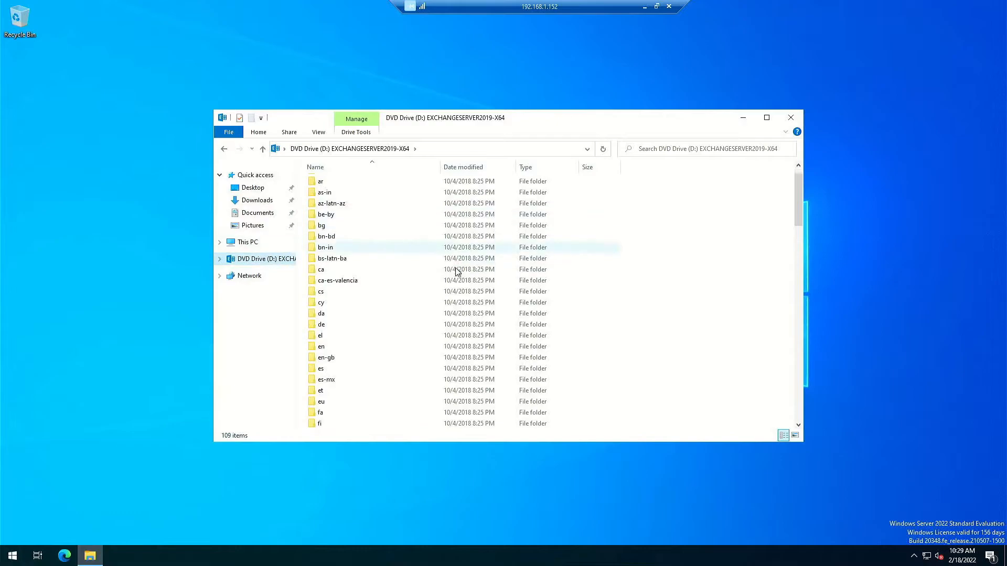
pyautogui.scroll(-12, 468, 290)
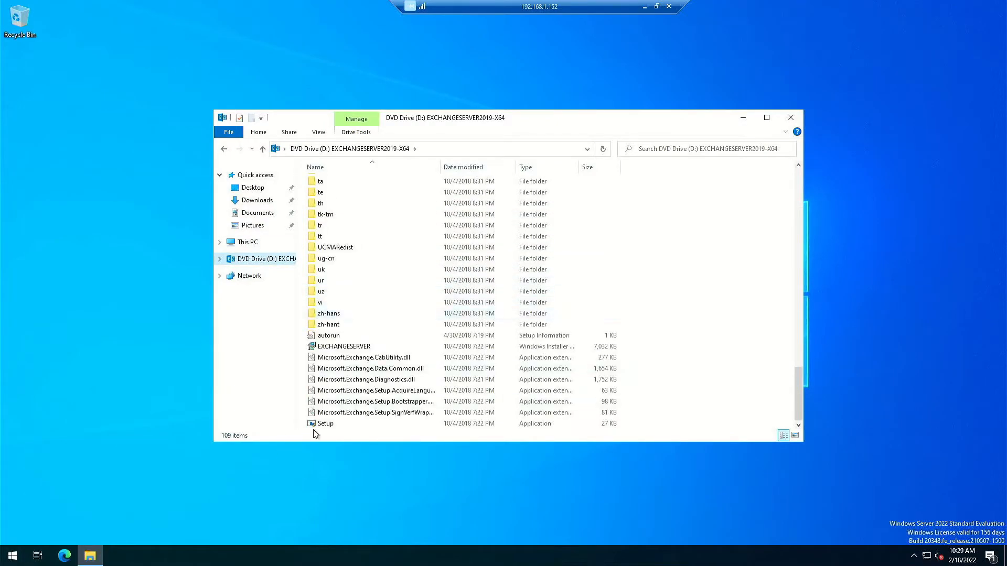
pyautogui.rightClick(334, 427)
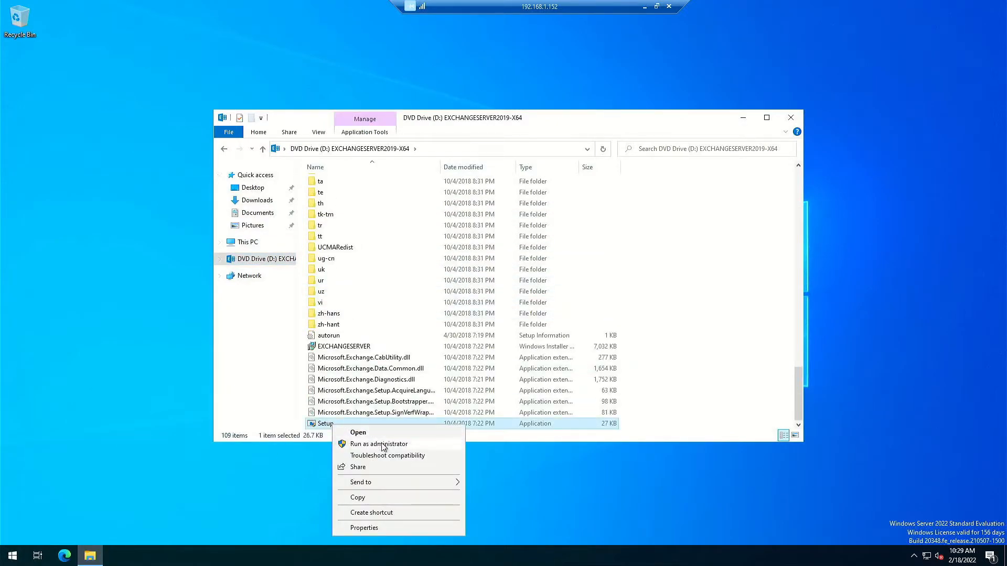
pyautogui.click(419, 446)
pyautogui.click(476, 343)
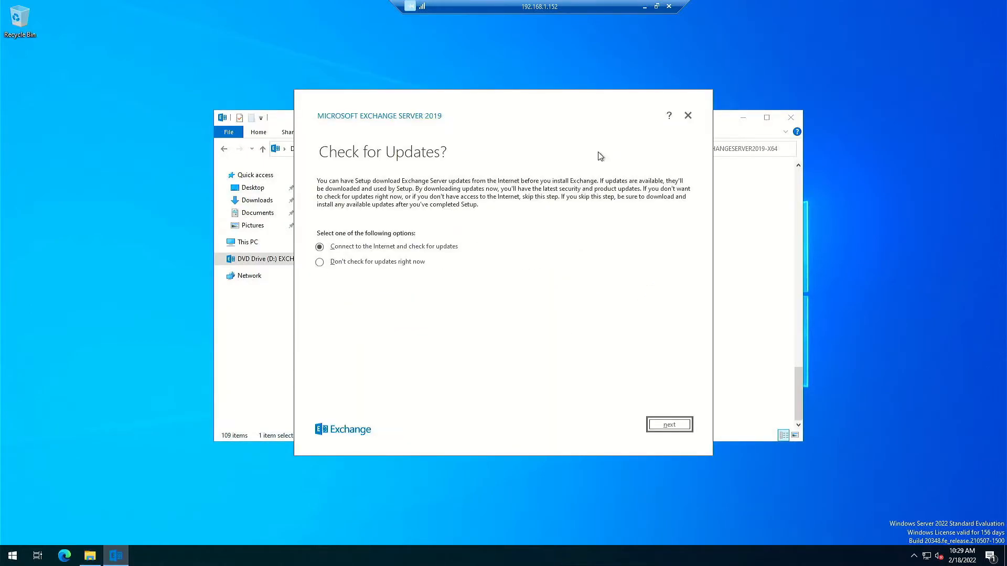
# Keep the online update check, then continue past 'No updates found' and the Introduction page.
pyautogui.click(671, 424)
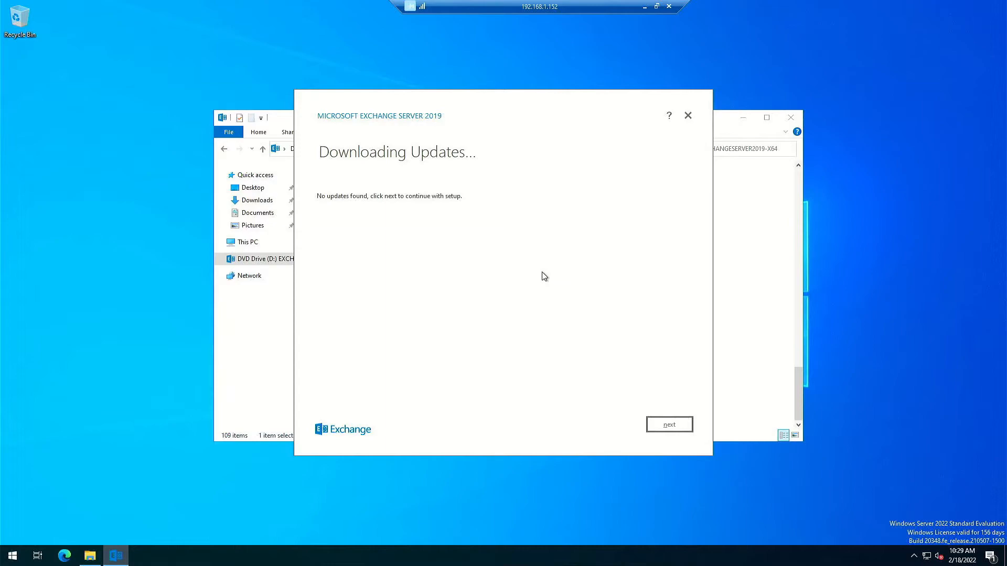
pyautogui.click(685, 429)
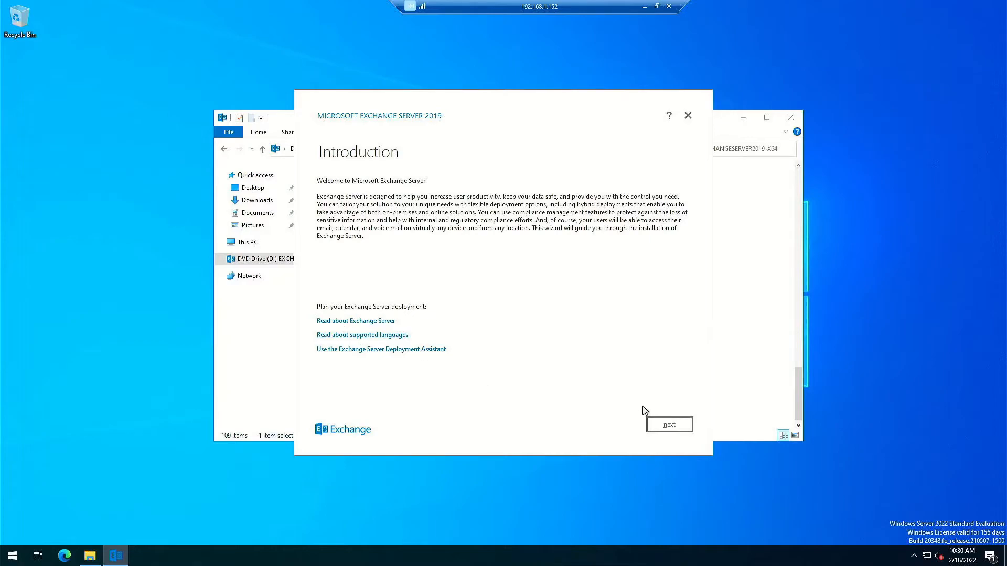
pyautogui.click(655, 426)
# Accept the license terms and keep the Recommended Settings.
pyautogui.click(670, 426)
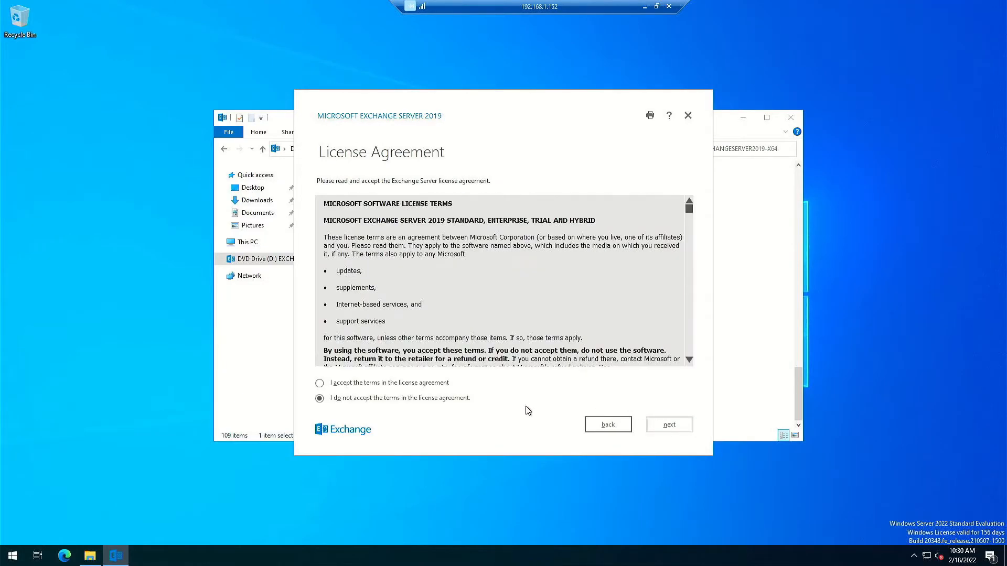
pyautogui.click(343, 384)
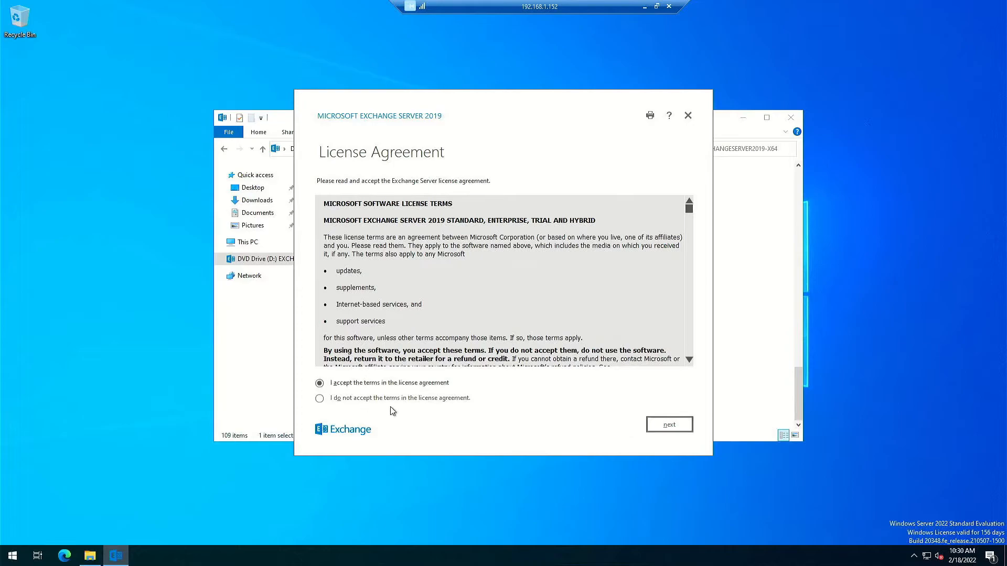
pyautogui.click(658, 425)
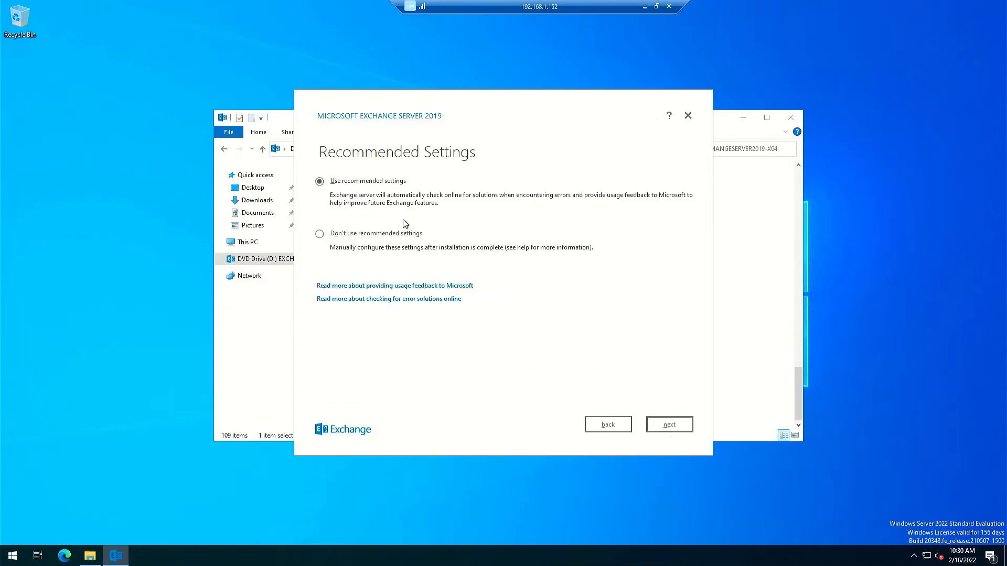
pyautogui.click(662, 429)
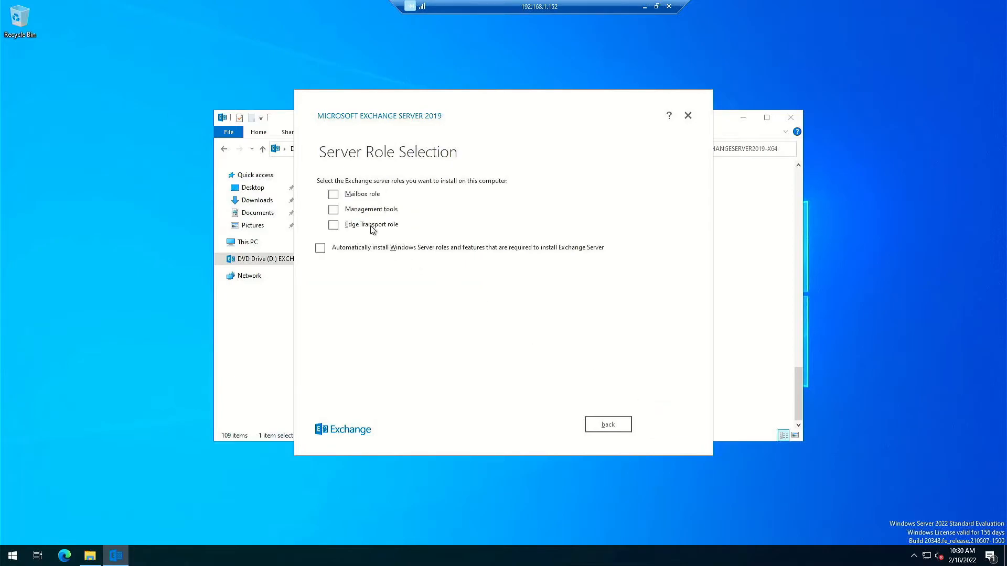
# Select the Mailbox role with automatic Windows Server roles installation enabled.
pyautogui.click(337, 196)
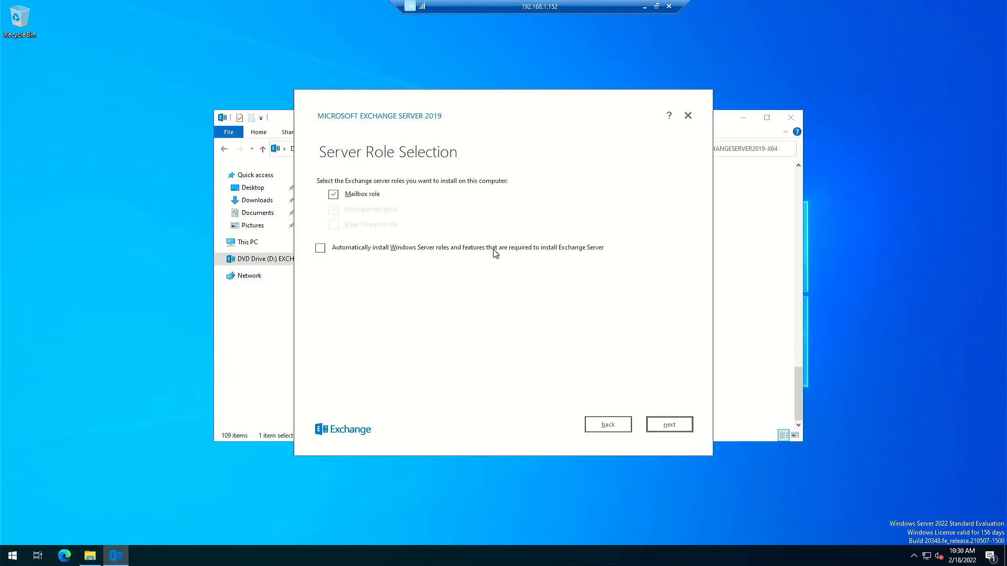
pyautogui.click(322, 250)
pyautogui.click(675, 432)
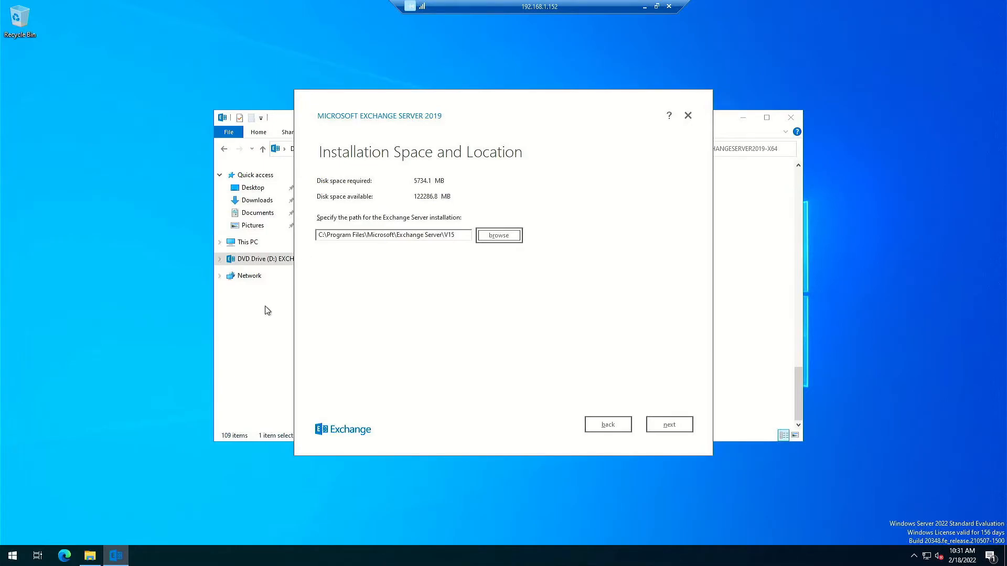
# Keep the default install path and malware scanning enabled, proceeding to Readiness Checks.
pyautogui.moveTo(458, 101); pyautogui.dragTo(661, 93)
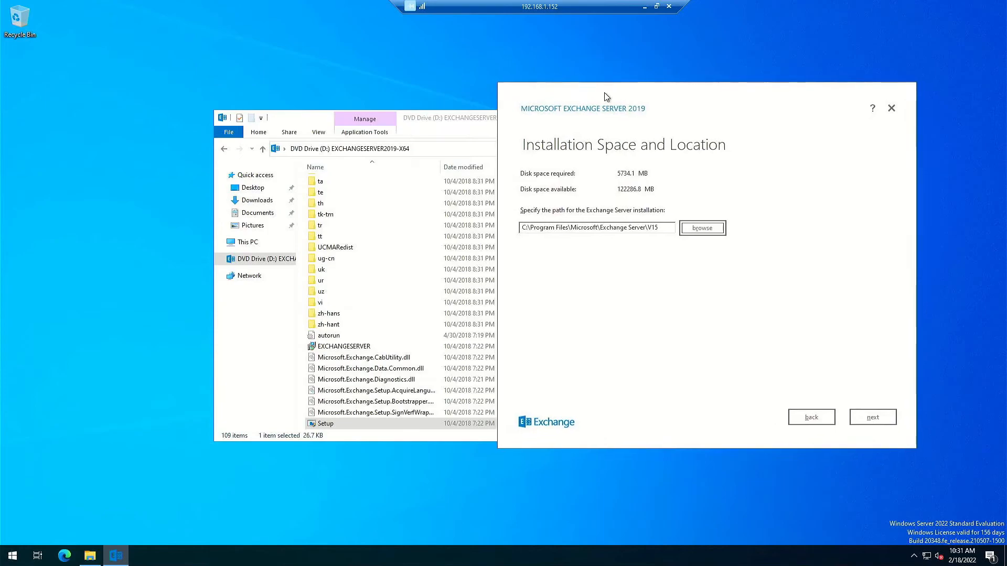
pyautogui.moveTo(460, 122); pyautogui.dragTo(404, 68)
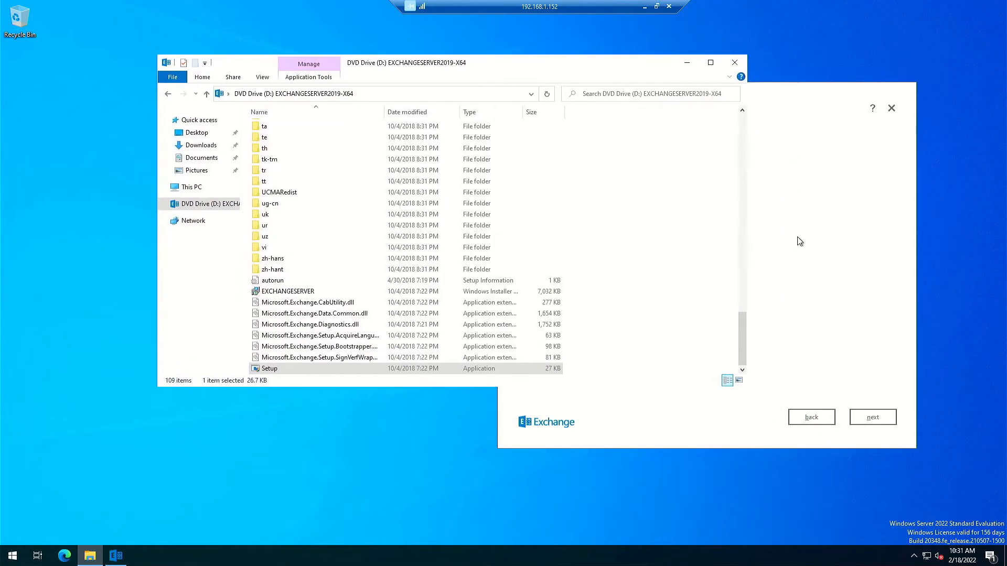
pyautogui.click(838, 233)
pyautogui.moveTo(692, 92); pyautogui.dragTo(601, 61)
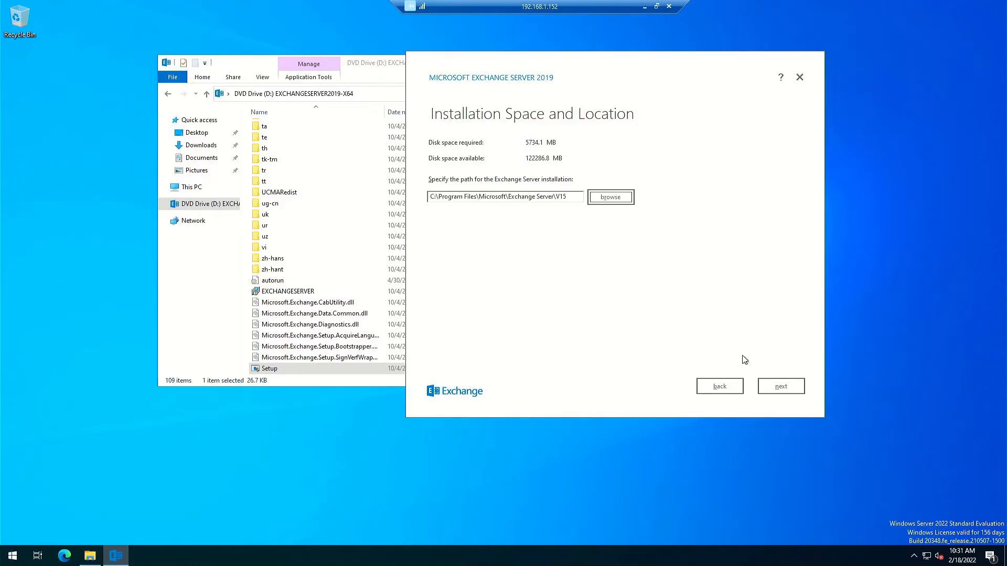
pyautogui.click(779, 388)
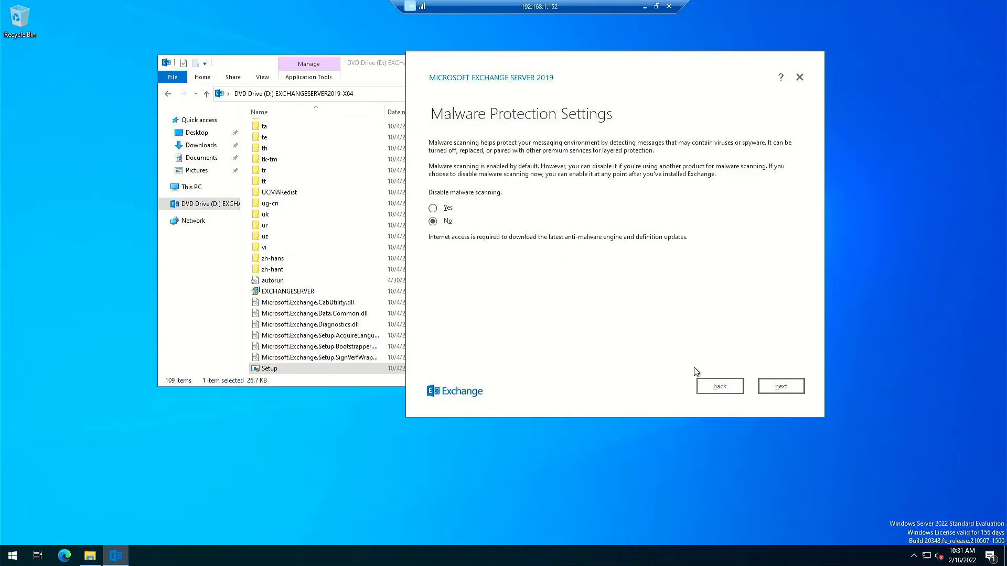
pyautogui.click(780, 388)
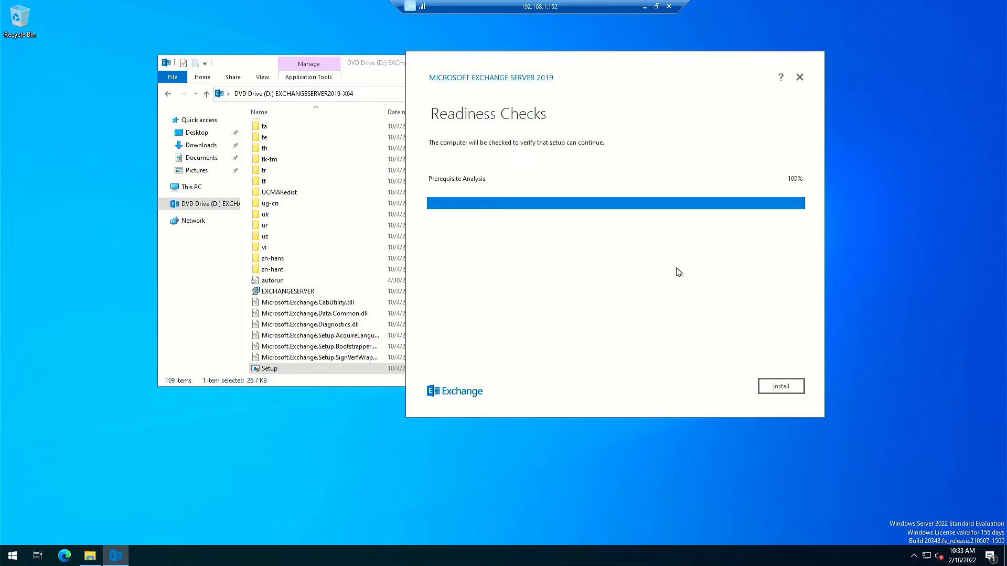
# Start the Exchange installation from the Readiness Checks page and wait for Setup Completed.
pyautogui.click(790, 386)
pyautogui.click(779, 388)
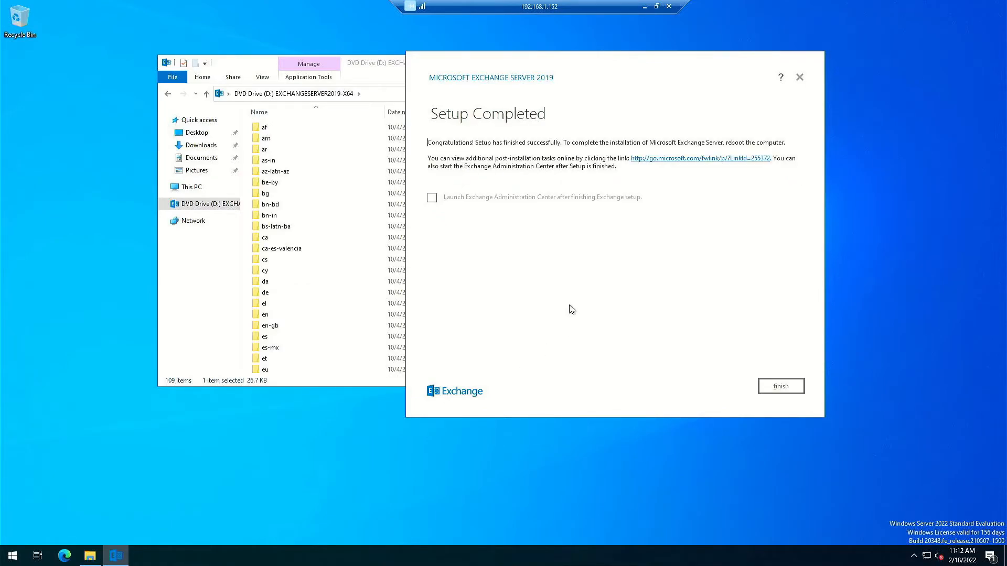
# Close the DVD Explorer window, tick 'Launch Exchange Administration Center after finishing', and finish setup.
pyautogui.click(182, 299)
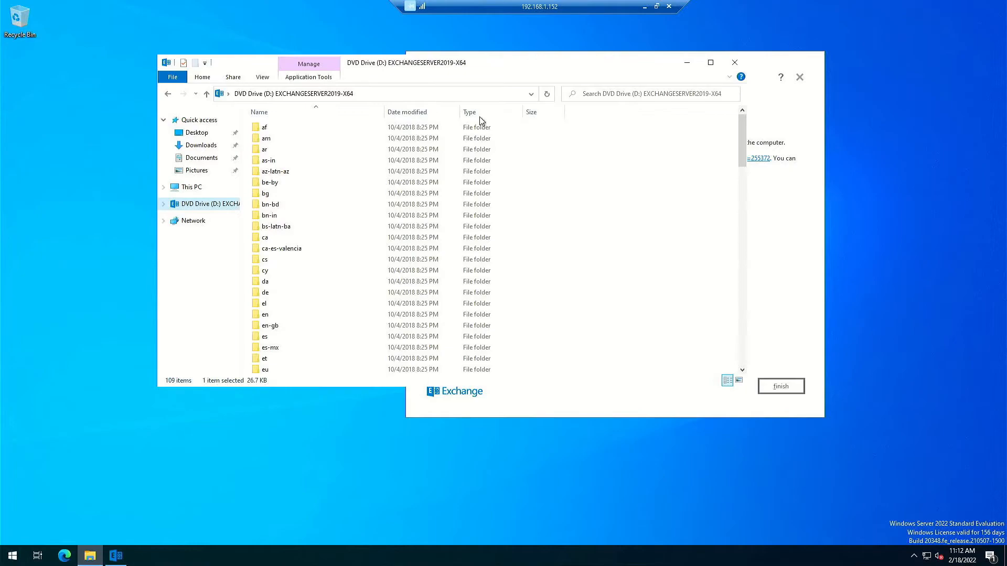
pyautogui.click(734, 61)
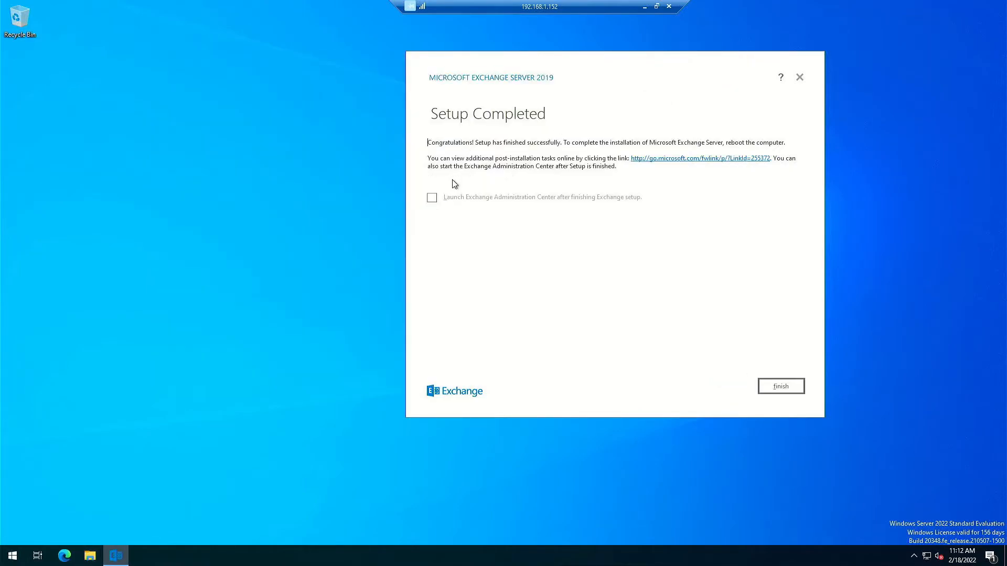
pyautogui.click(432, 200)
pyautogui.click(790, 395)
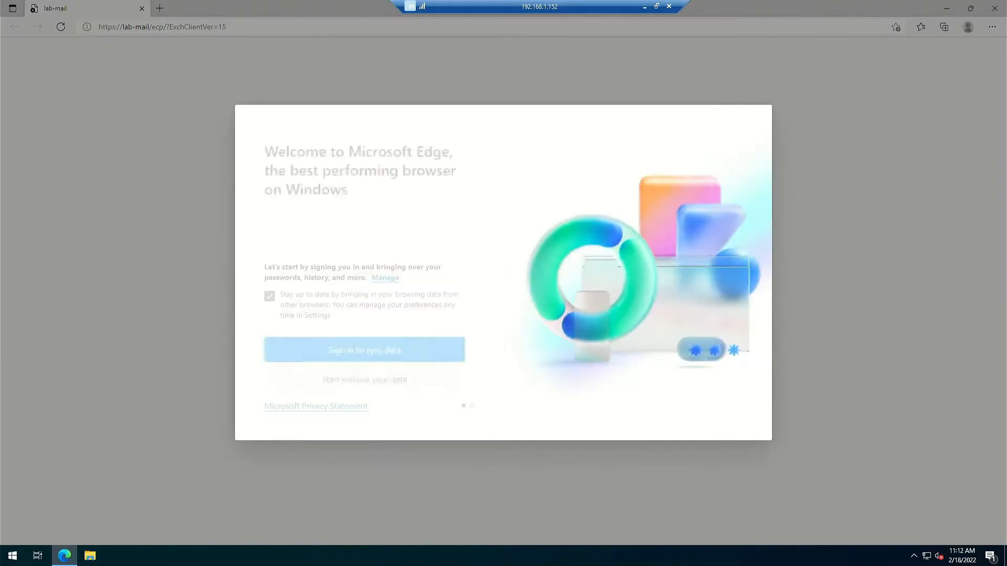
# Dismiss Edge first-run setup: start without your data and decline personalisation.
pyautogui.click(269, 297)
pyautogui.click(308, 377)
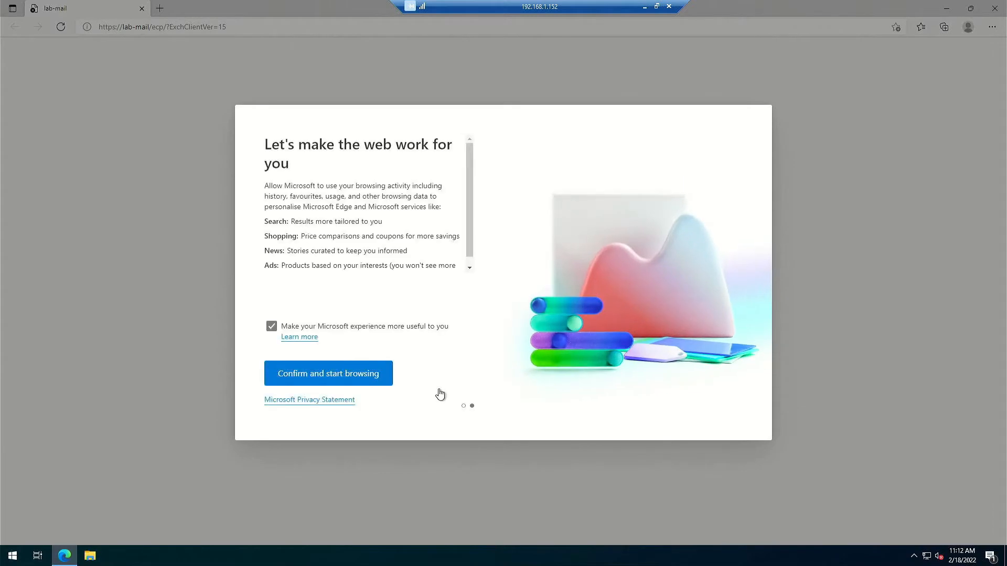
pyautogui.click(271, 327)
pyautogui.click(322, 375)
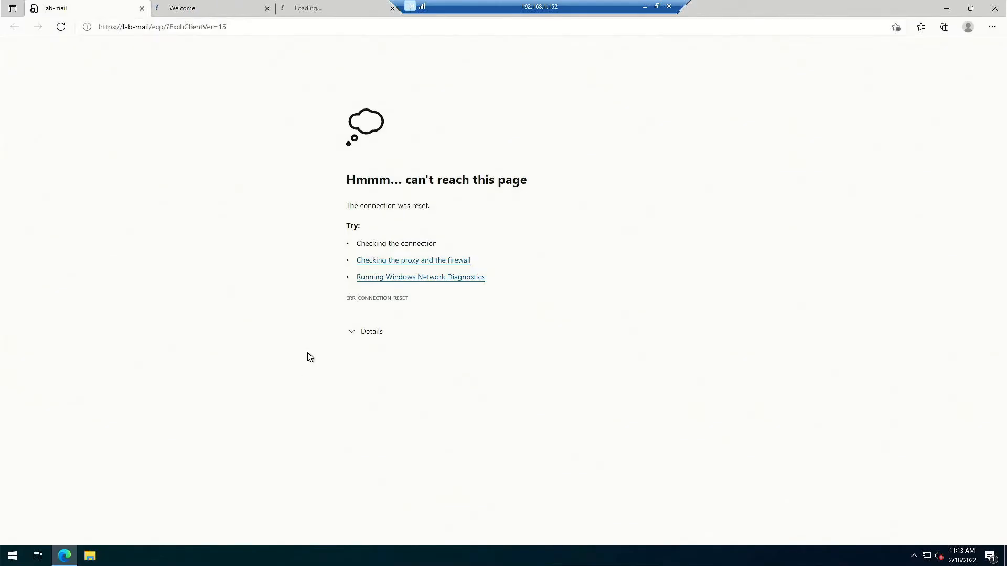
# Close the extra welcome tab and then close Microsoft Edge.
pyautogui.click(228, 12)
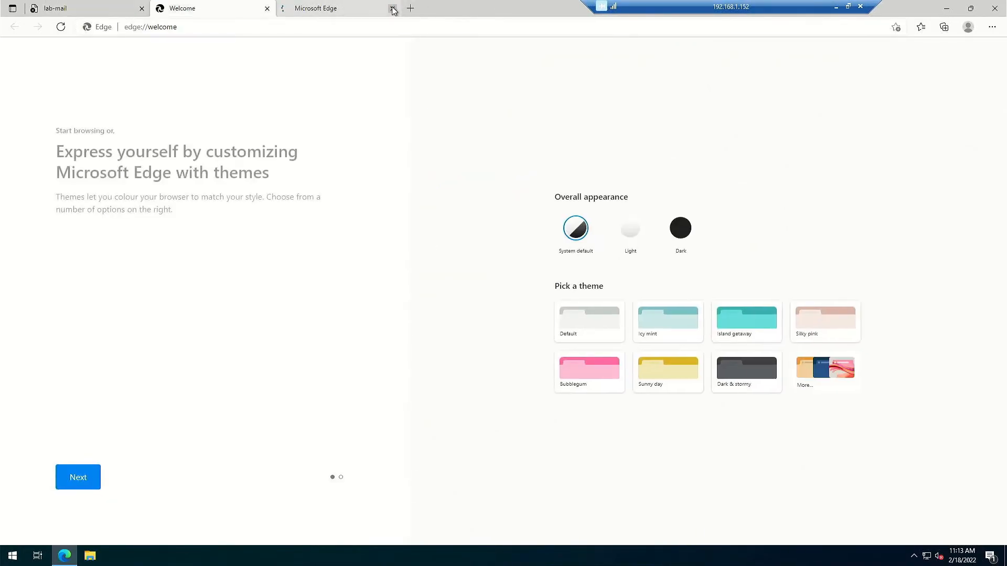
pyautogui.click(392, 8)
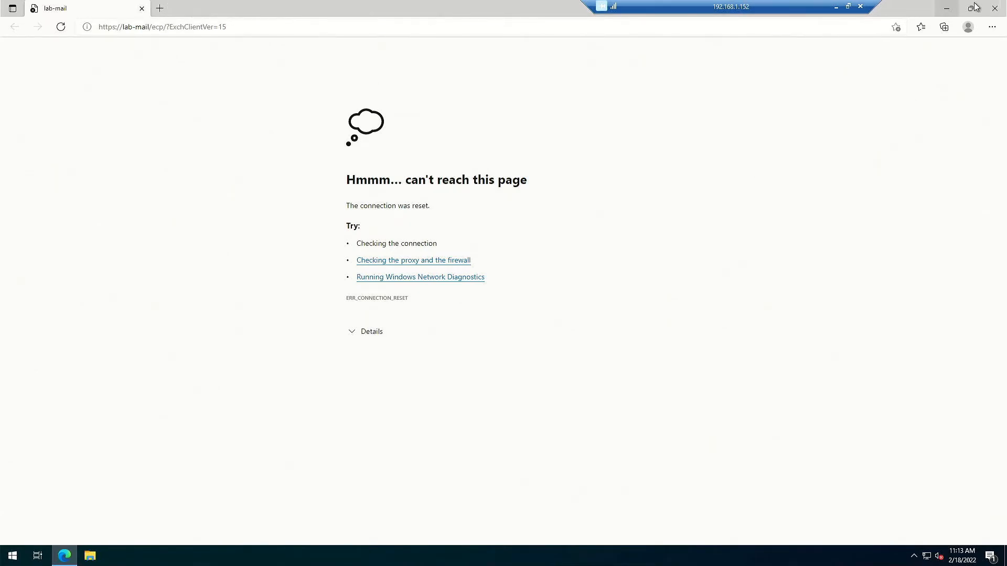
pyautogui.click(994, 9)
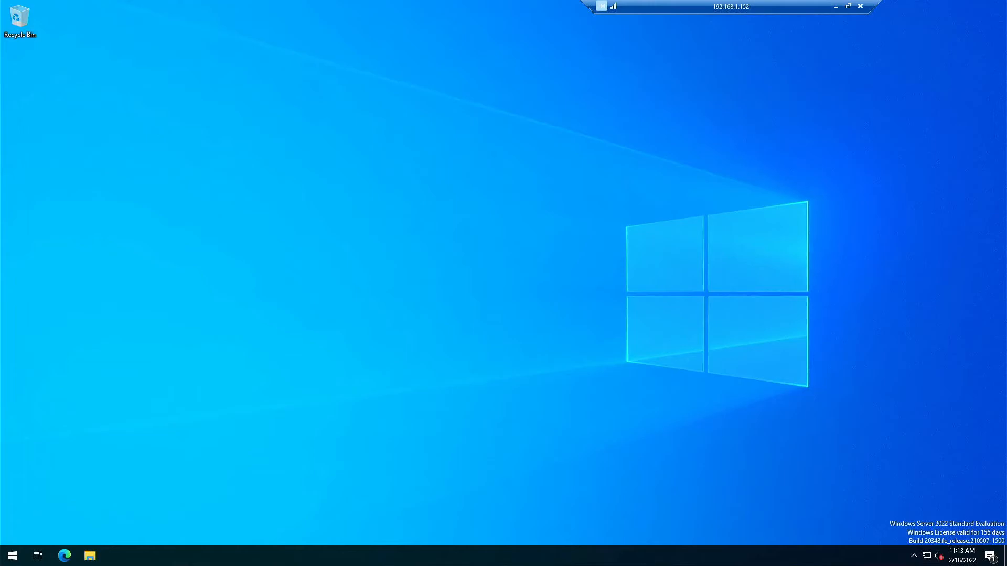
pyautogui.click(13, 556)
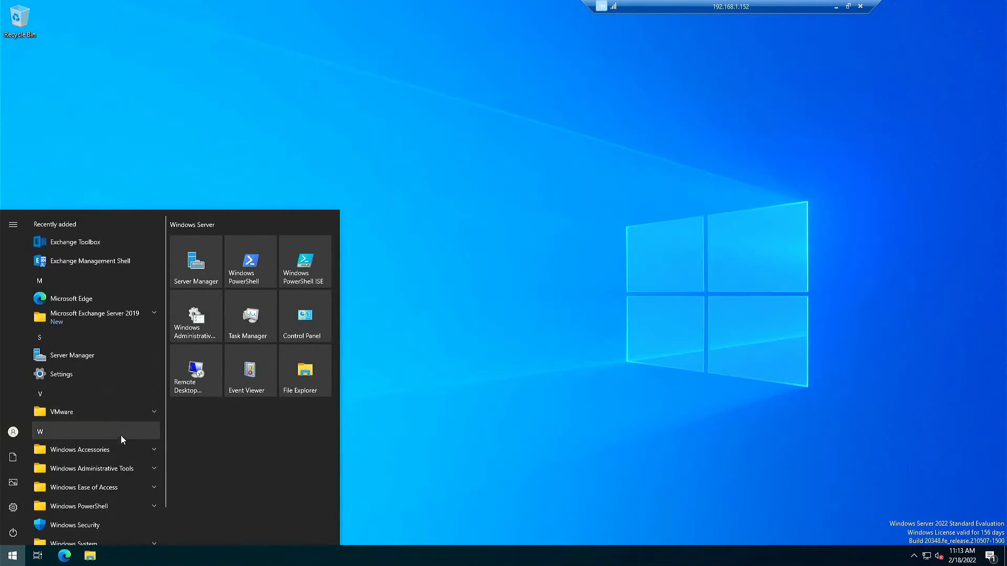
pyautogui.click(148, 314)
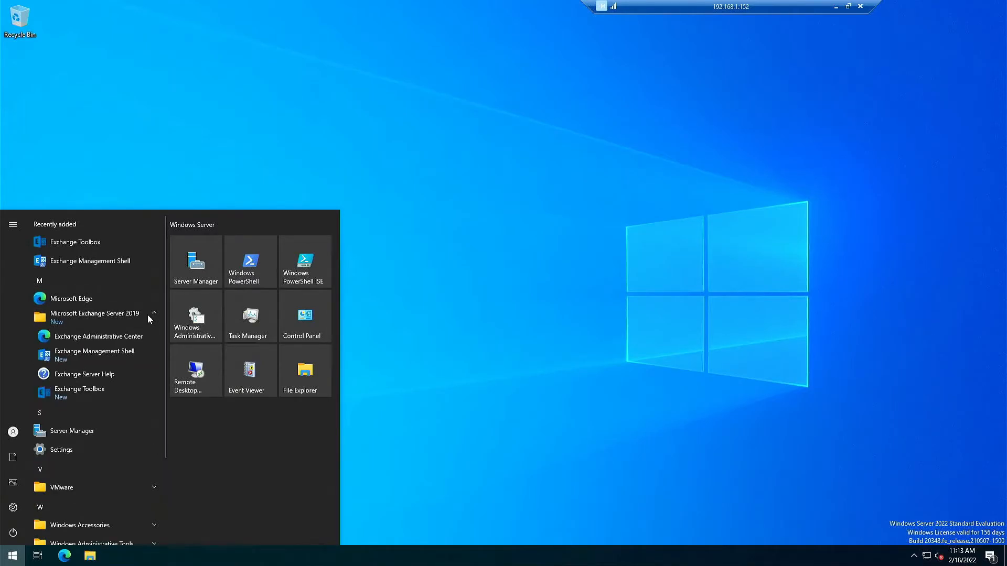
pyautogui.click(129, 337)
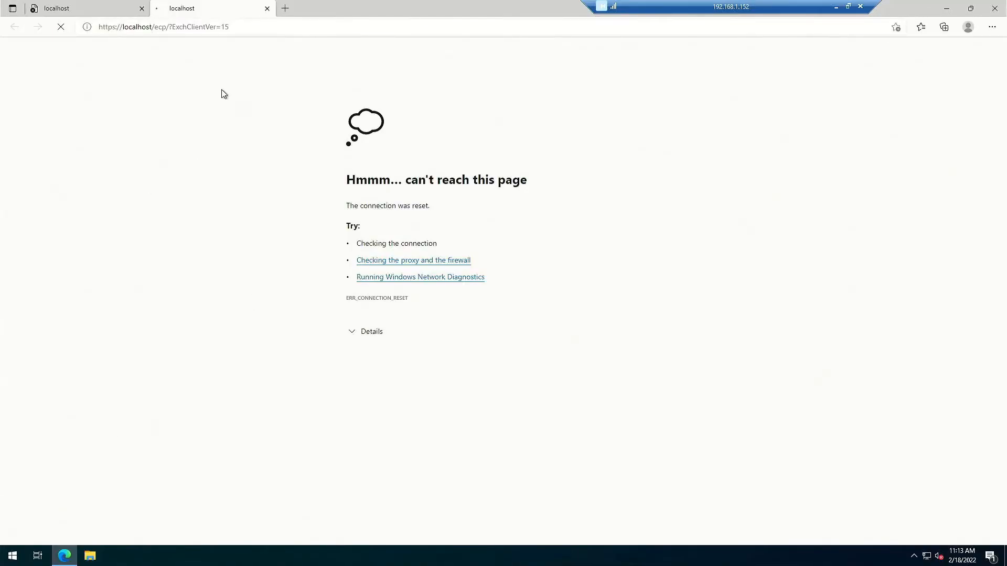
pyautogui.click(266, 9)
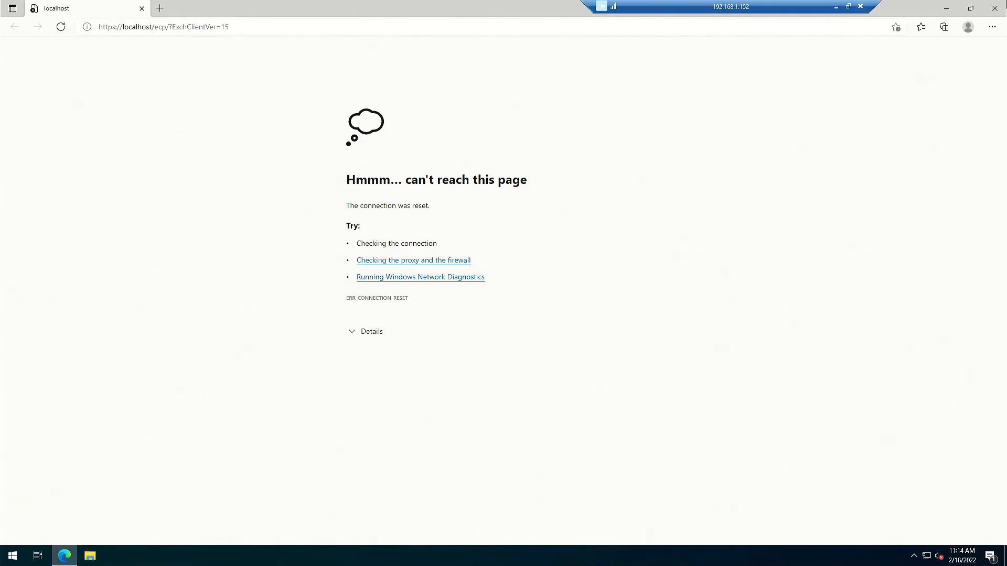
pyautogui.click(994, 9)
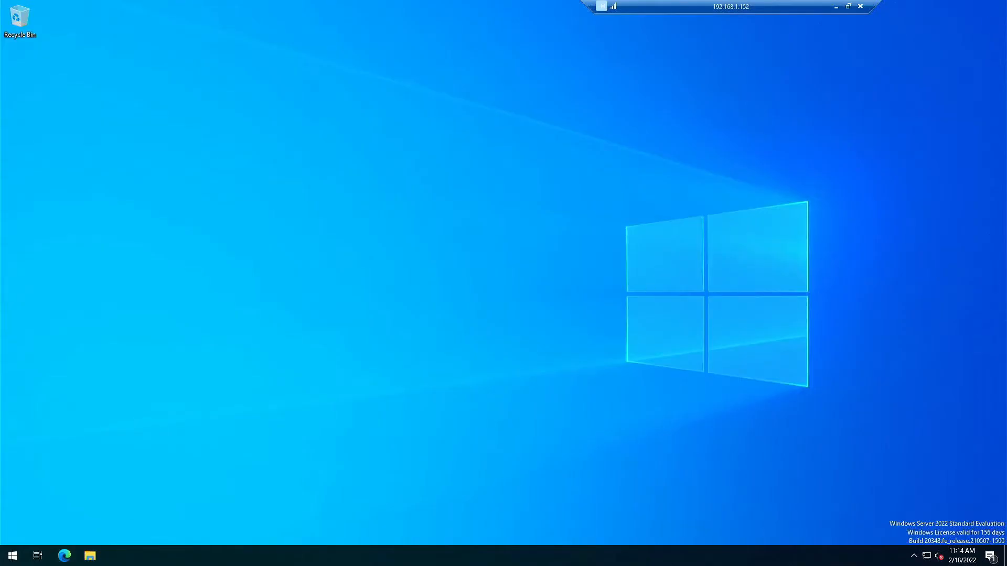
# Launch the Services console by searching Start for 'services'.
pyautogui.click(17, 555)
pyautogui.click(18, 557)
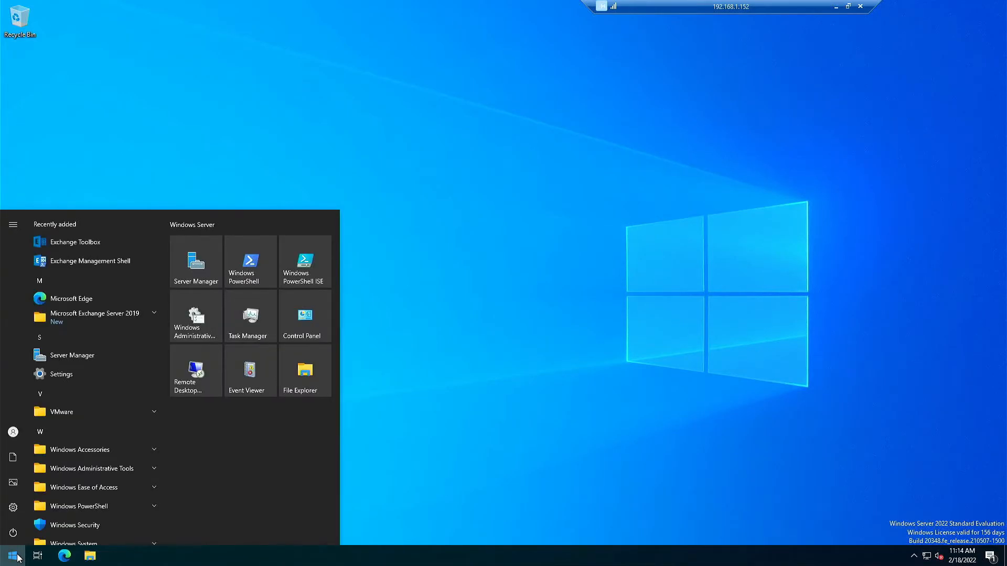
pyautogui.write('services')
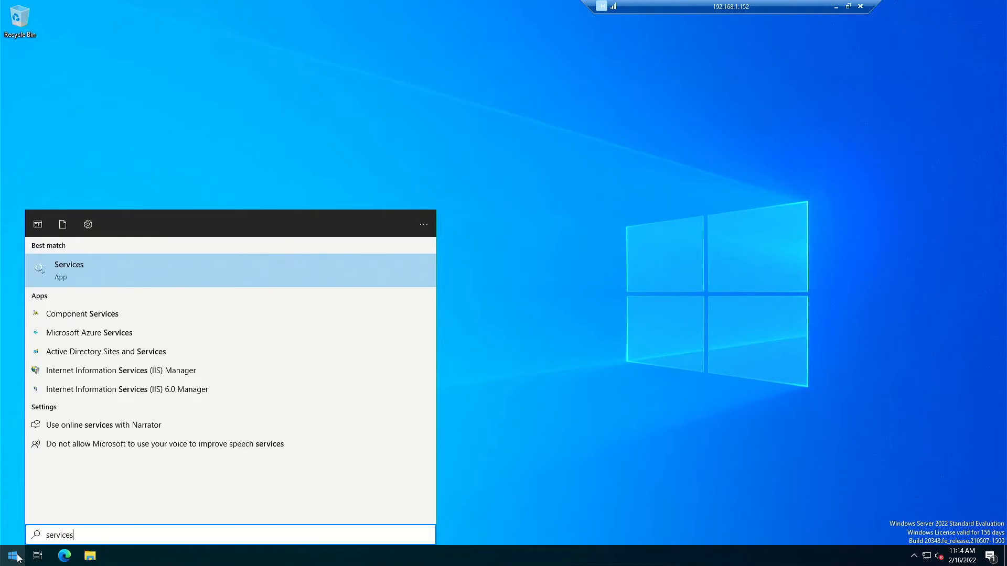
pyautogui.press('Return')
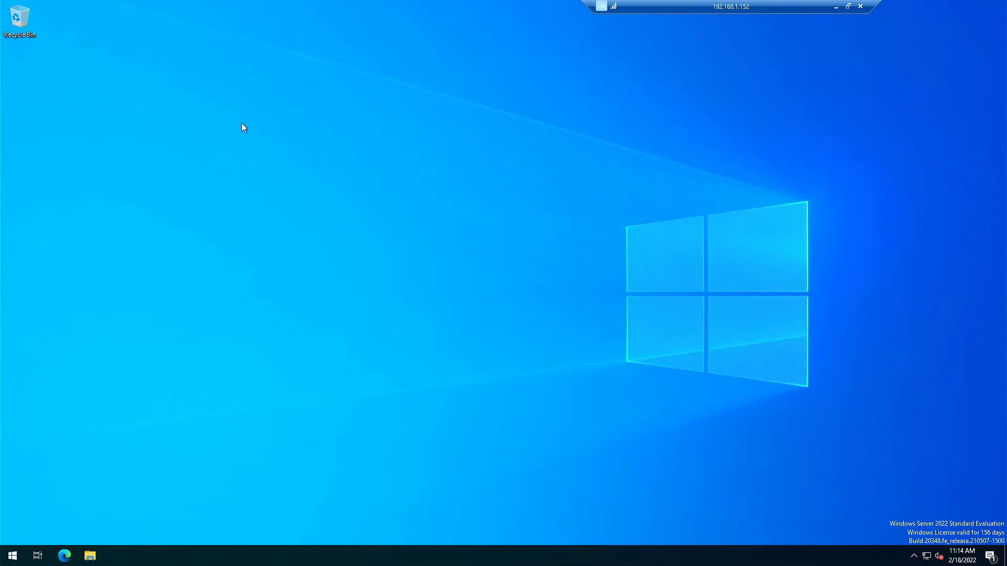
# Use Standard view, autofit the Name column, enlarge the window and scroll to Microsoft Exchange services.
pyautogui.moveTo(736, 5); pyautogui.dragTo(569, 4)
pyautogui.click(169, 326)
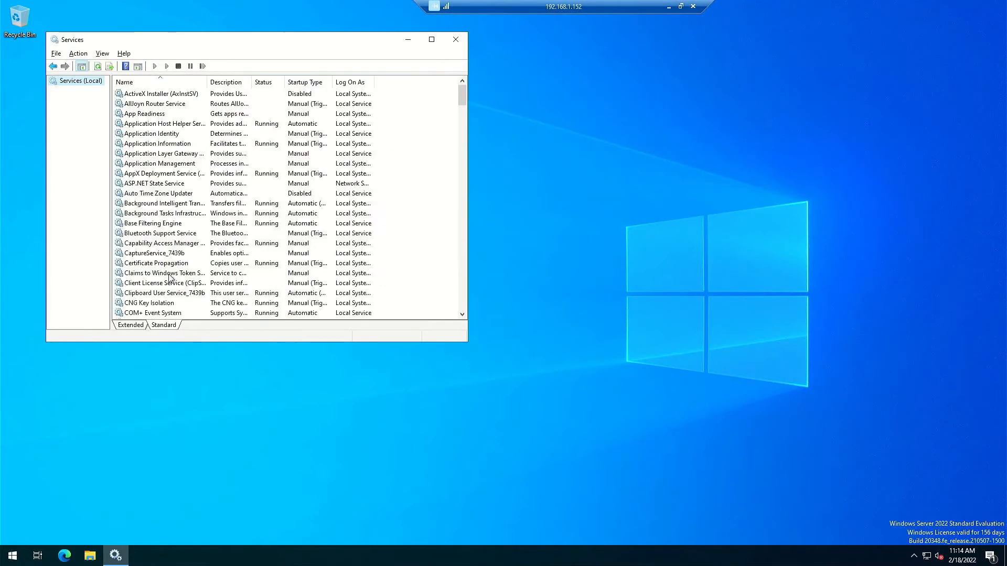
pyautogui.click(171, 184)
pyautogui.press('m')
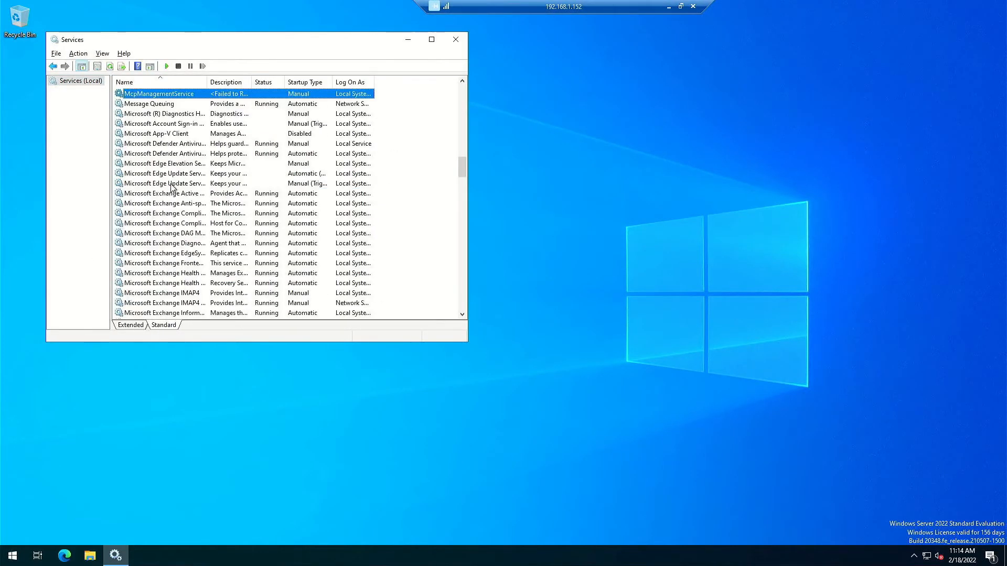
pyautogui.doubleClick(207, 82)
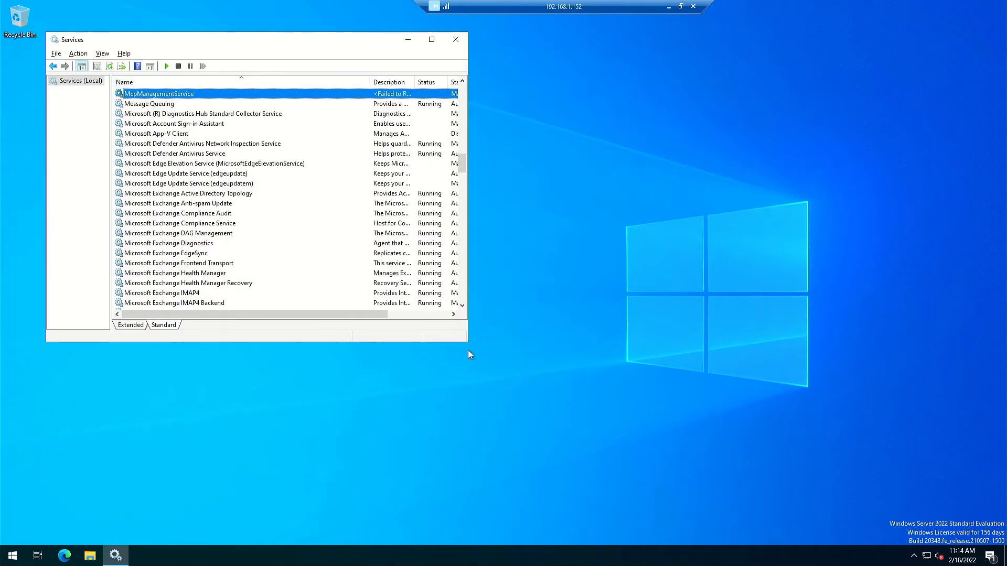
pyautogui.moveTo(467, 342); pyautogui.dragTo(756, 525)
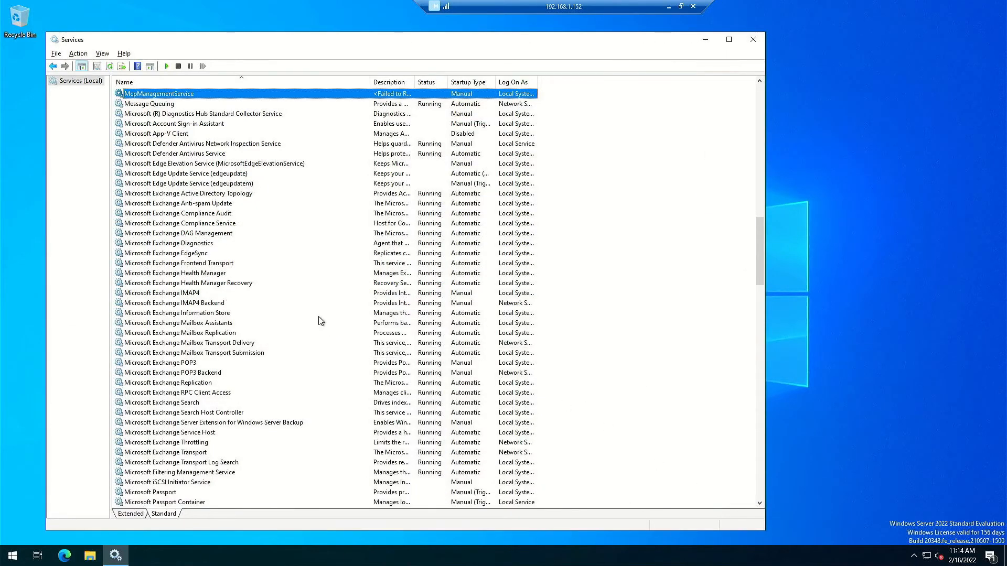
pyautogui.scroll(-2, 318, 321)
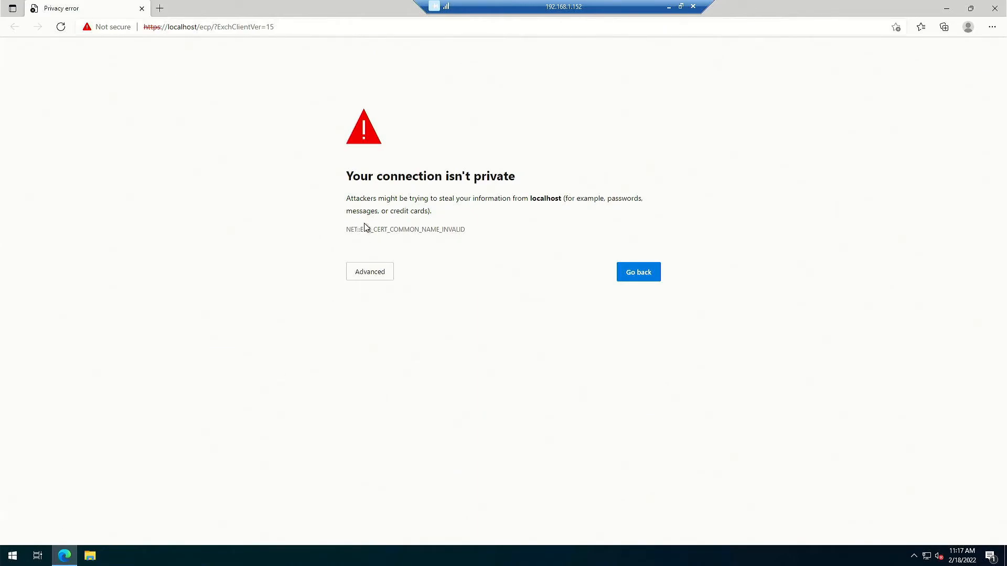
# Launch Exchange Administrative Center from the Exchange Server 2019 Start folder and continue past the localhost certificate warning.
pyautogui.click(13, 555)
pyautogui.click(119, 315)
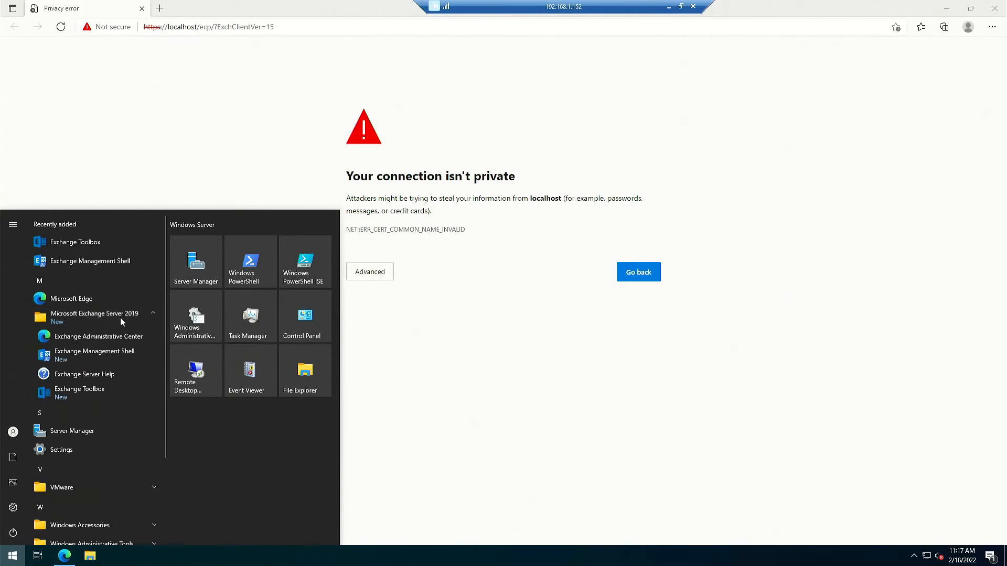
pyautogui.click(150, 335)
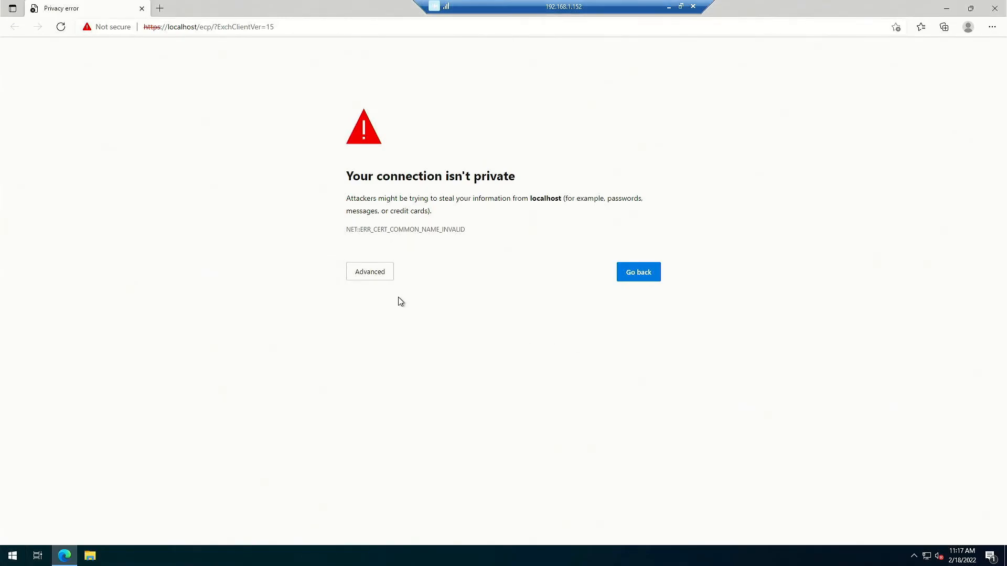
pyautogui.click(365, 278)
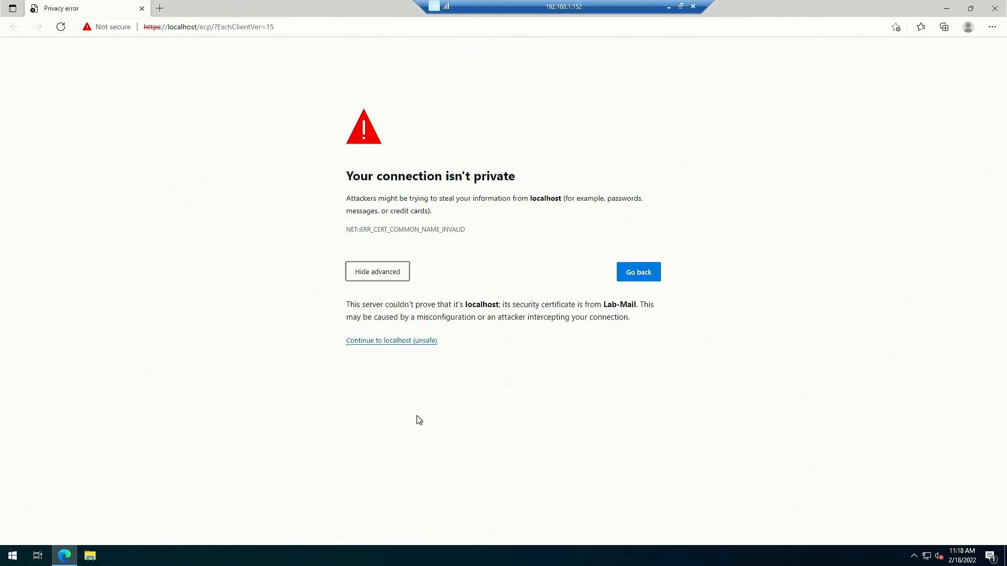
pyautogui.click(384, 342)
pyautogui.moveTo(384, 346); pyautogui.dragTo(490, 443)
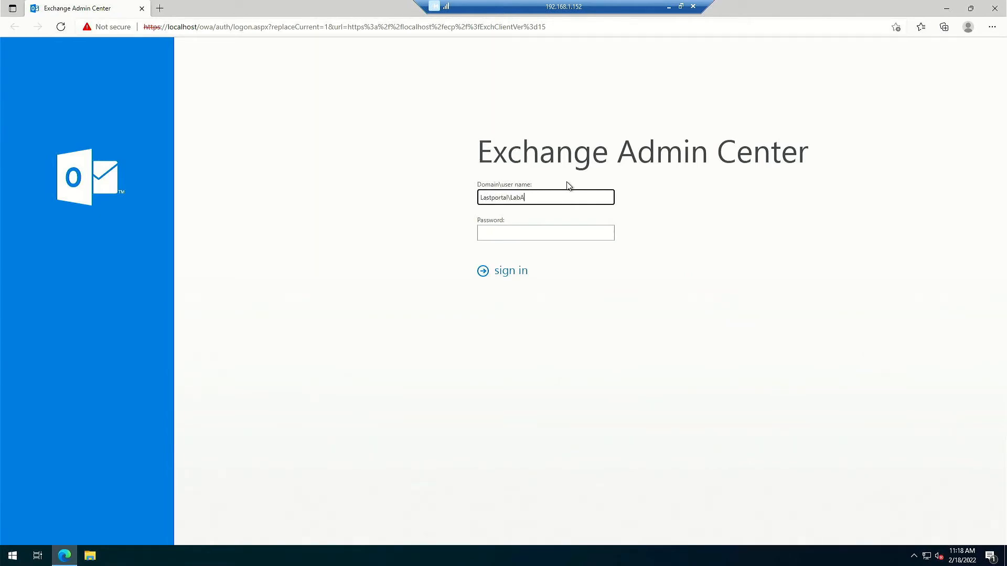
# Sign in with the administrator's domain\username and password, then open mail flow > send connectors.
pyautogui.write('n')
pyautogui.press('Tab')
pyautogui.write('•••••••••••••')
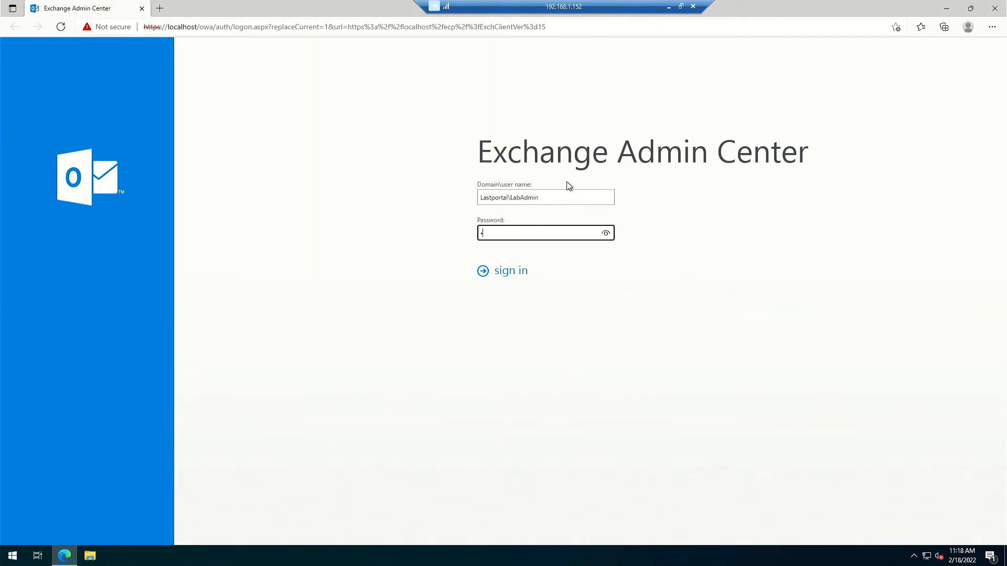
pyautogui.write('•')
pyautogui.click(498, 272)
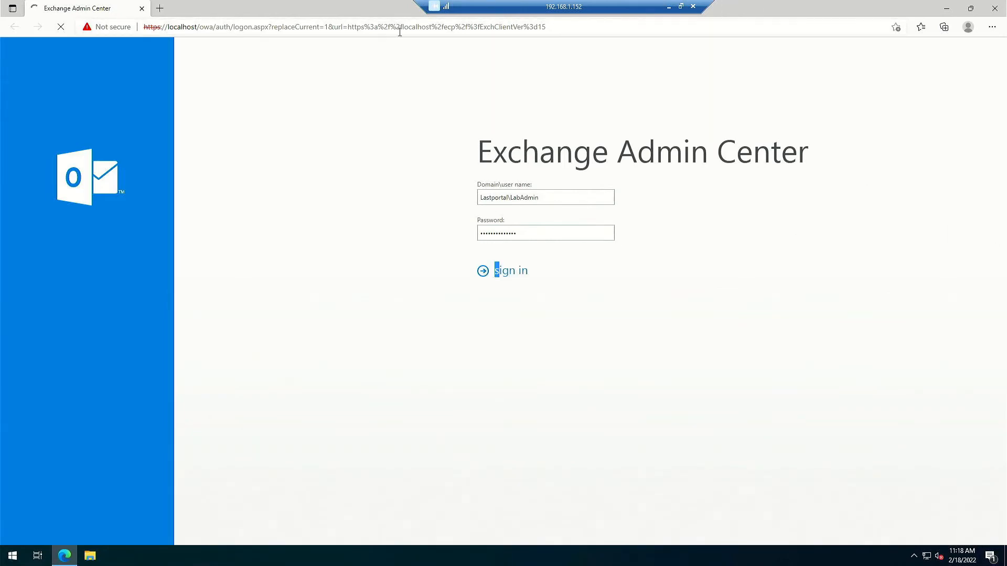
pyautogui.moveTo(624, 7); pyautogui.dragTo(734, 8)
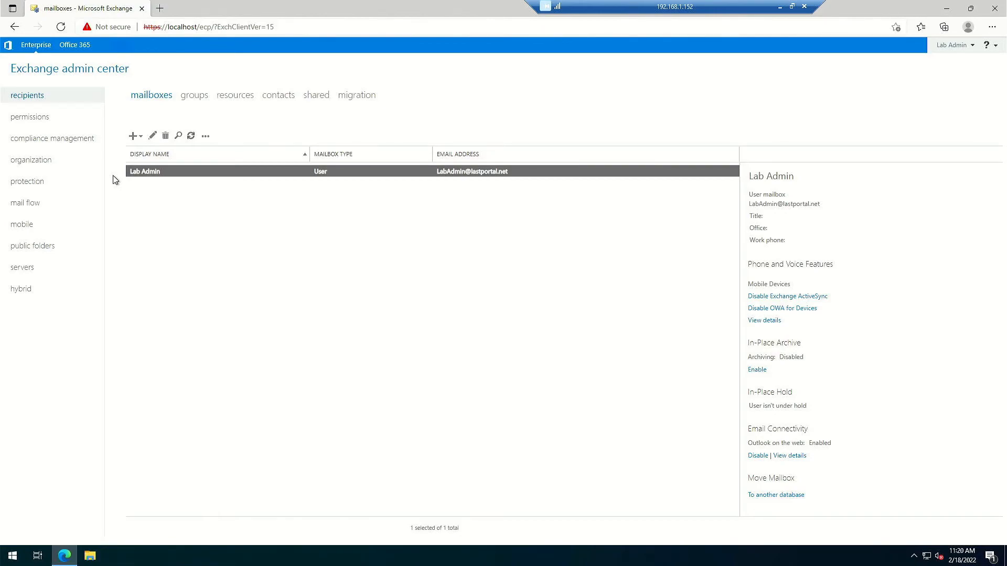
pyautogui.click(26, 204)
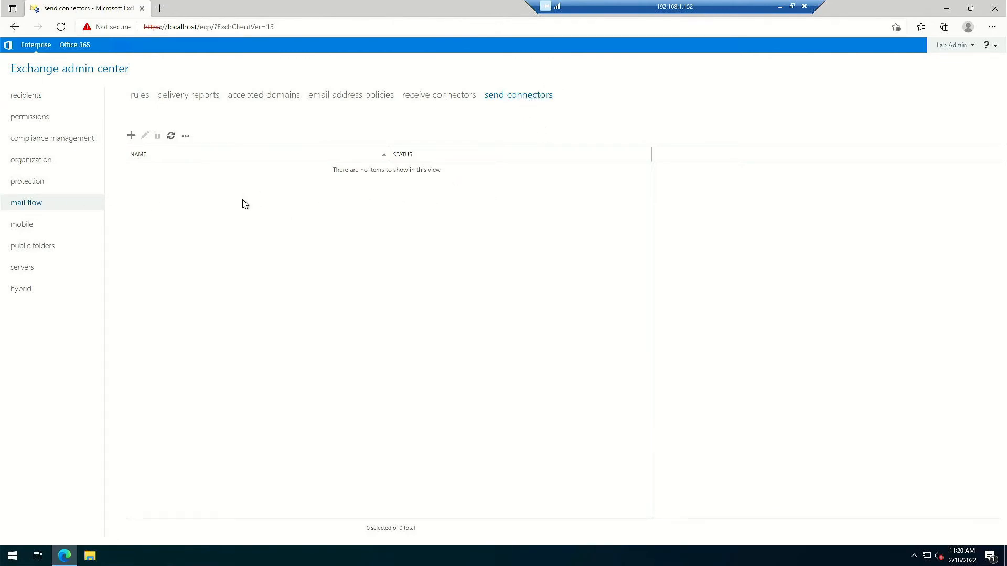
# Start a new Custom send connector named SMTP using MX delivery, with address space *.
pyautogui.click(132, 136)
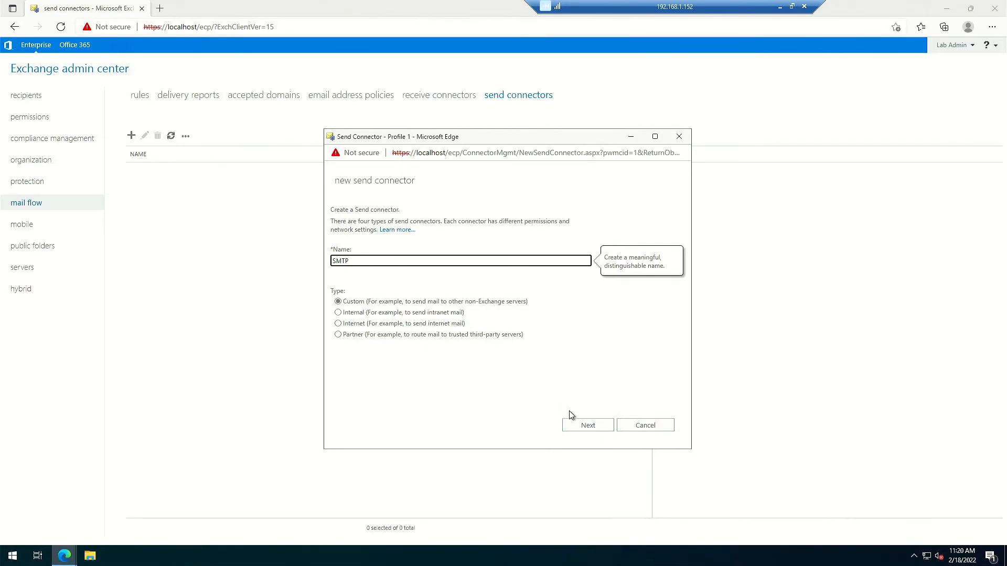
pyautogui.click(582, 425)
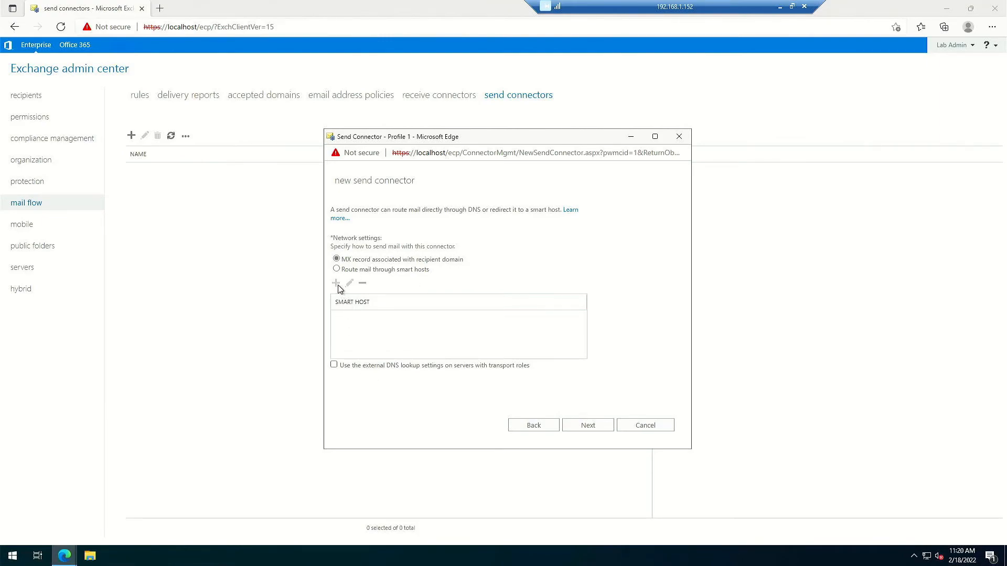
pyautogui.click(583, 426)
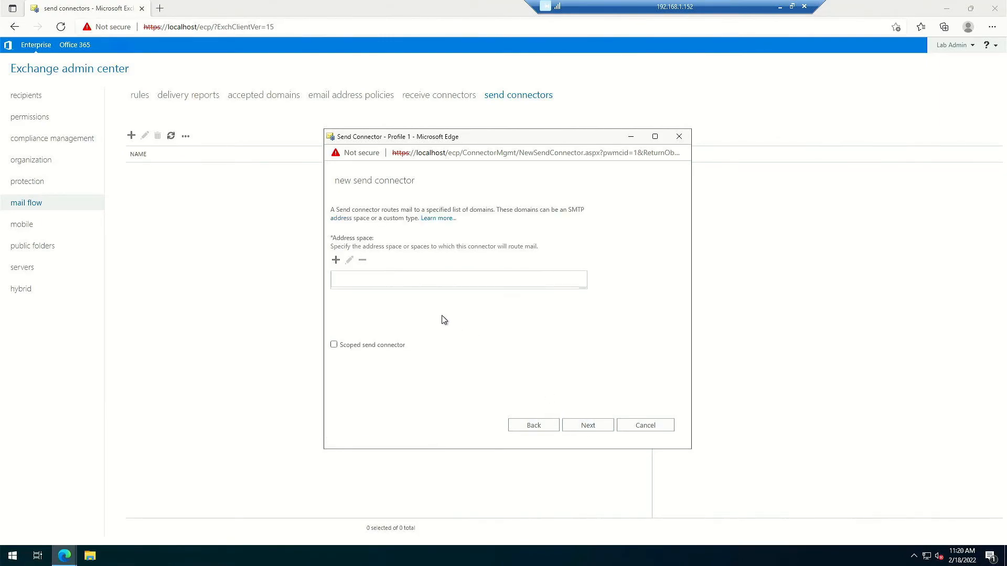
pyautogui.click(336, 261)
pyautogui.click(361, 264)
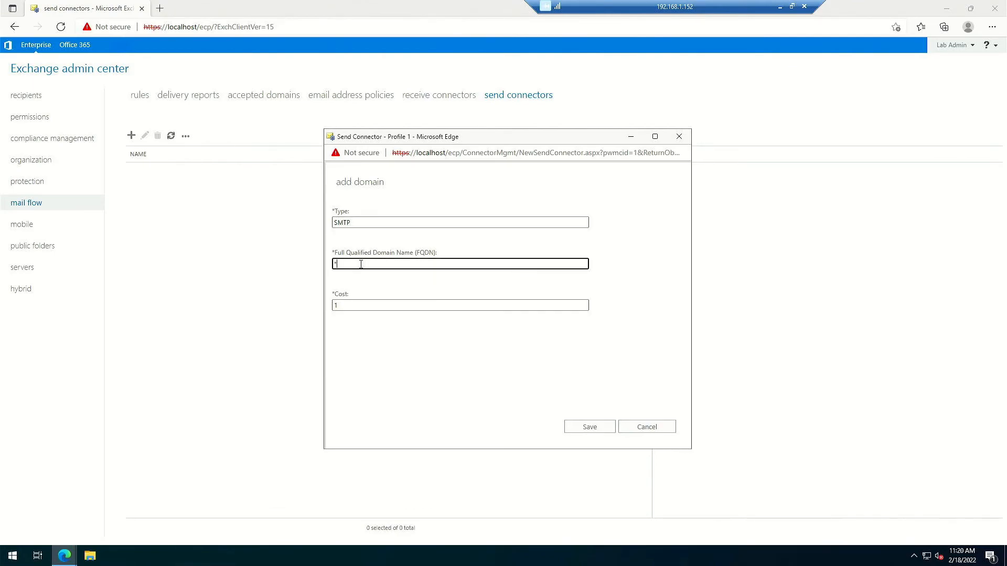
pyautogui.write('*')
pyautogui.click(584, 428)
# Add LAB-MAIL as the connector's source server and finish the wizard.
pyautogui.click(586, 428)
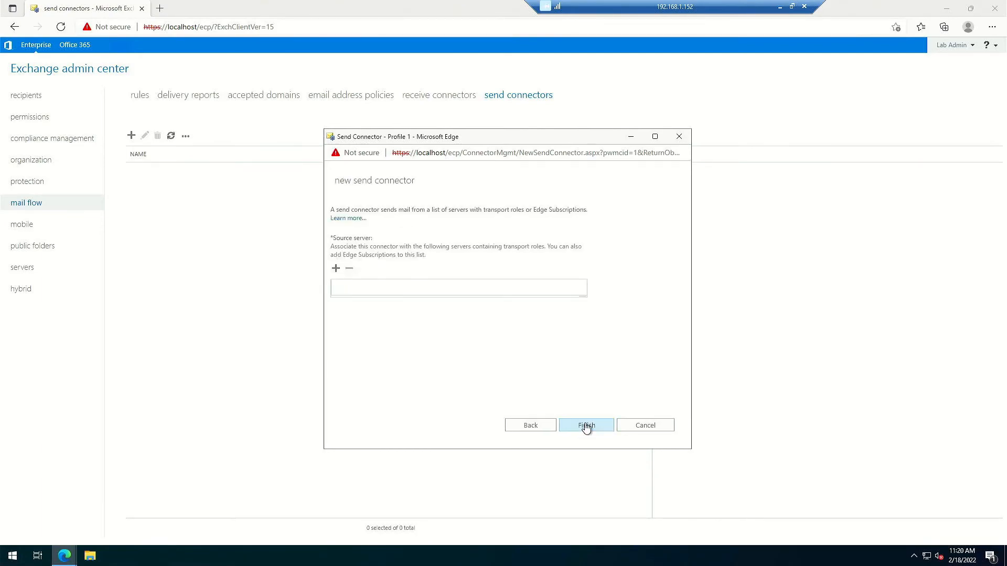
pyautogui.click(336, 268)
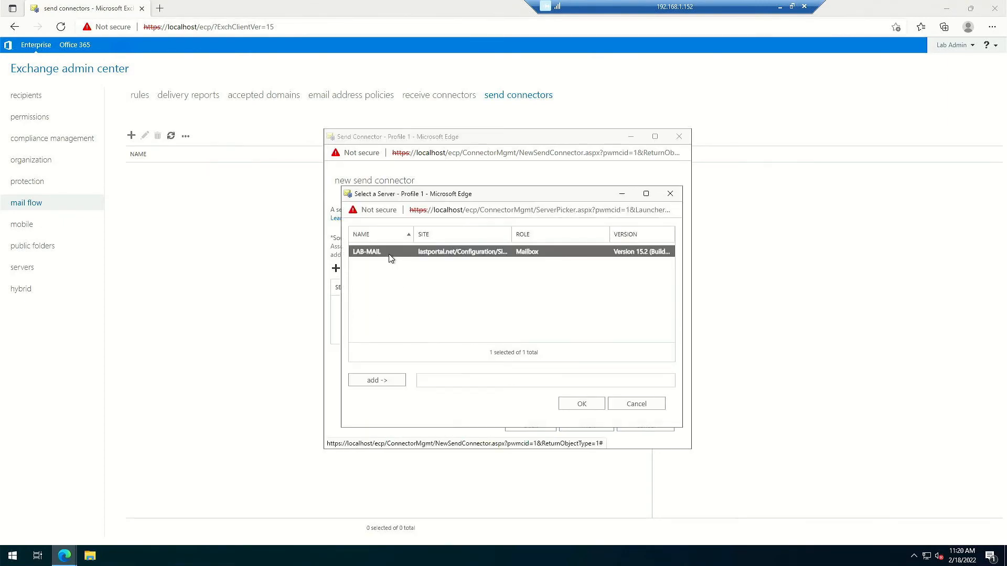
pyautogui.click(379, 383)
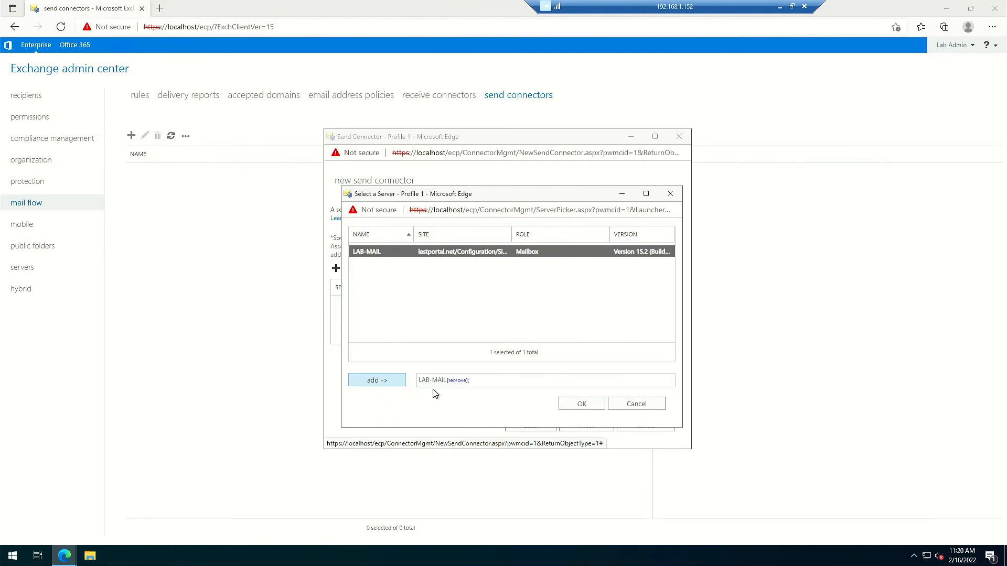
pyautogui.click(572, 409)
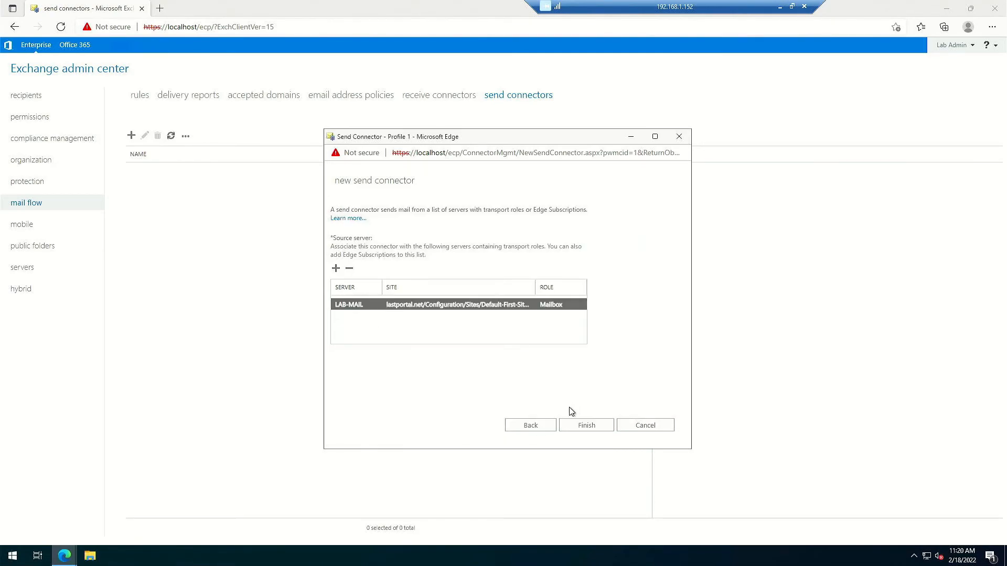
pyautogui.click(582, 426)
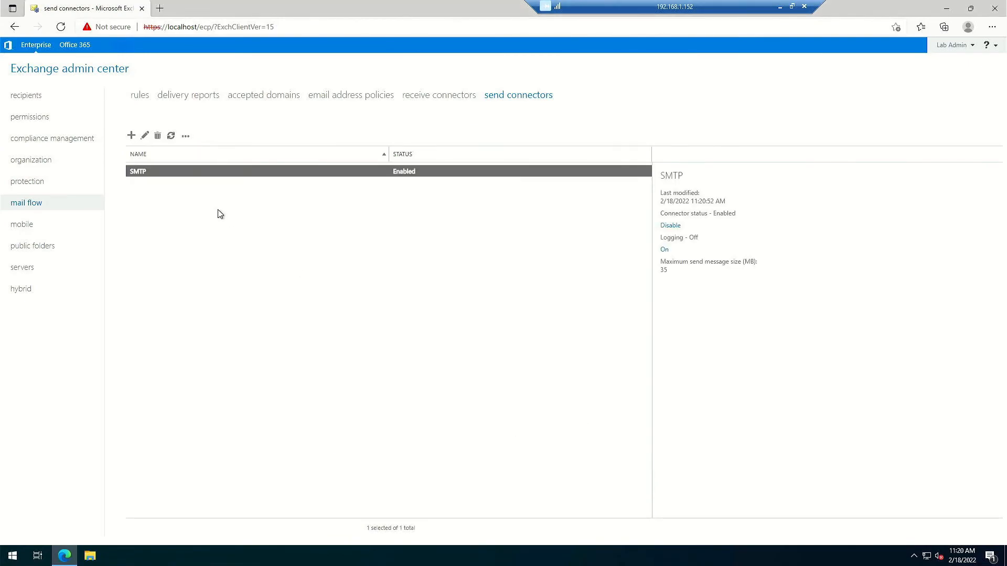
pyautogui.click(160, 9)
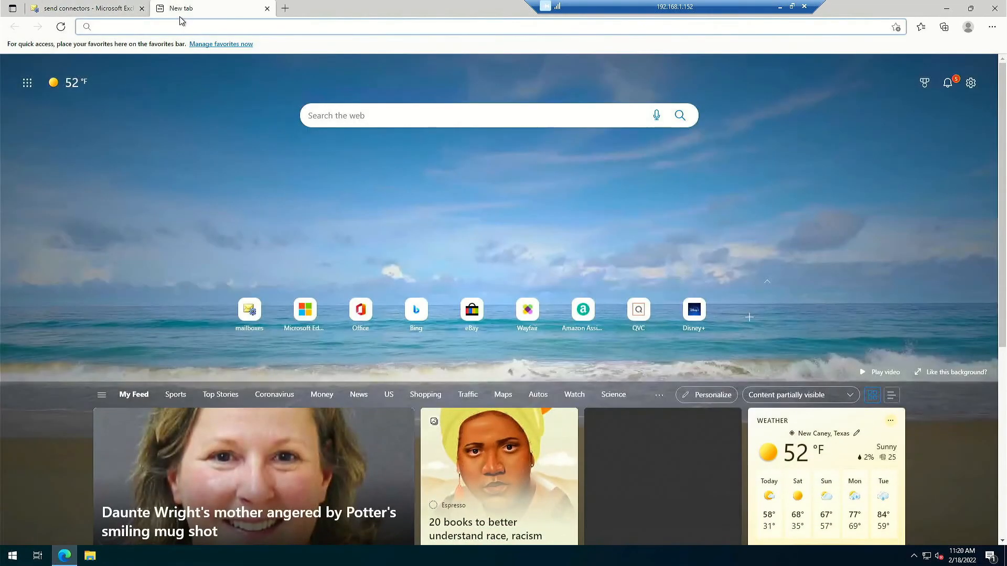
pyautogui.write('https://')
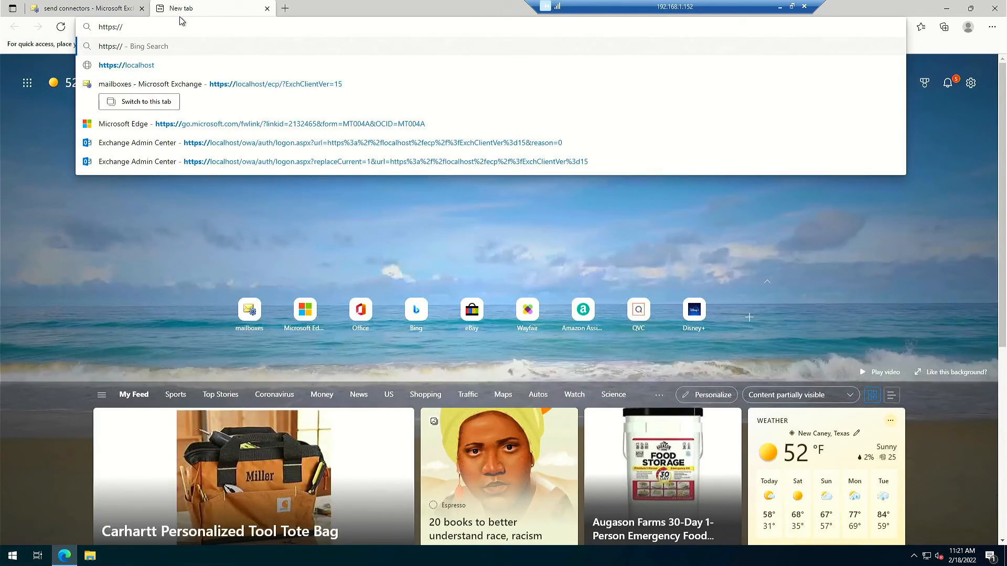
pyautogui.write('local')
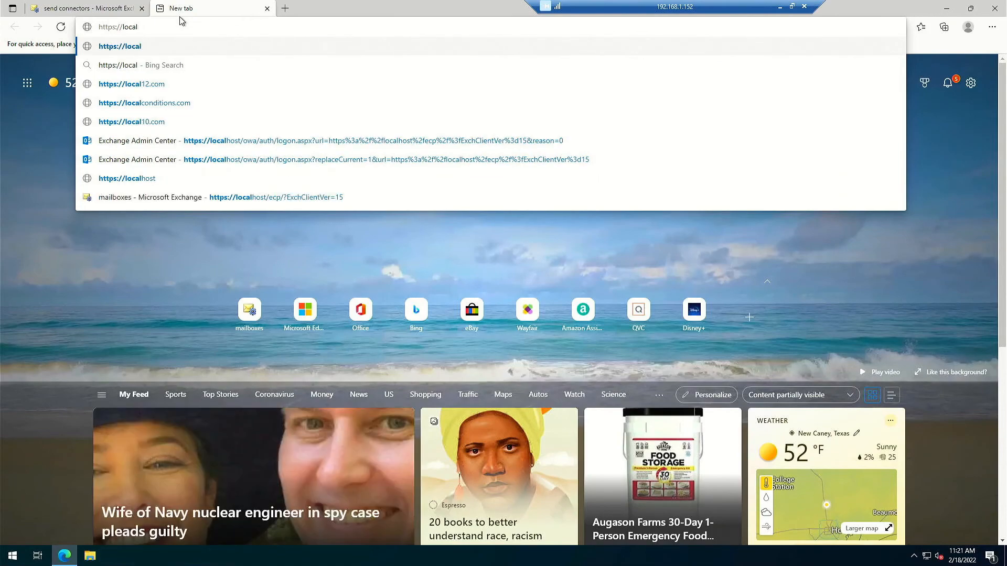
pyautogui.write('host/ow')
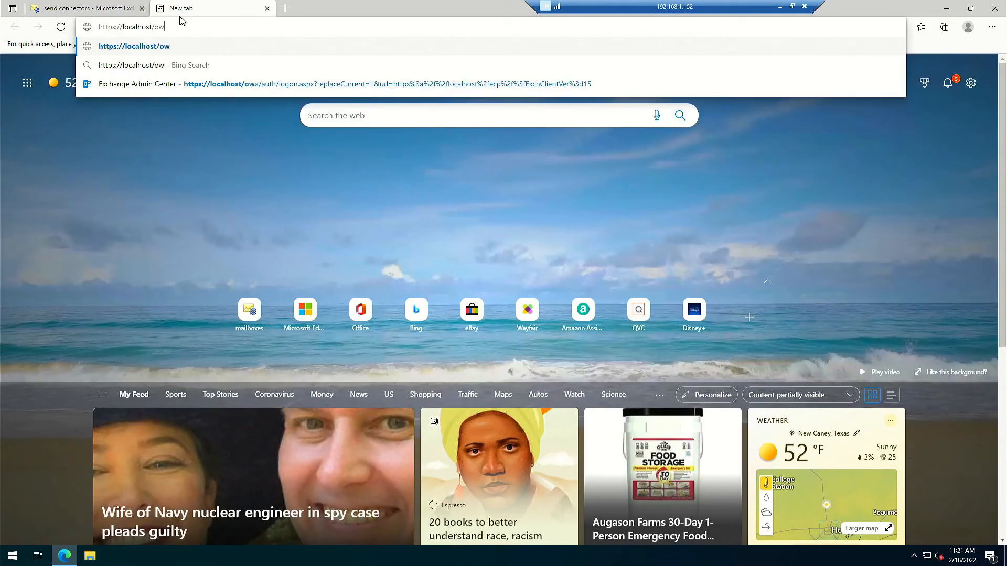
pyautogui.write('a')
pyautogui.press('Return')
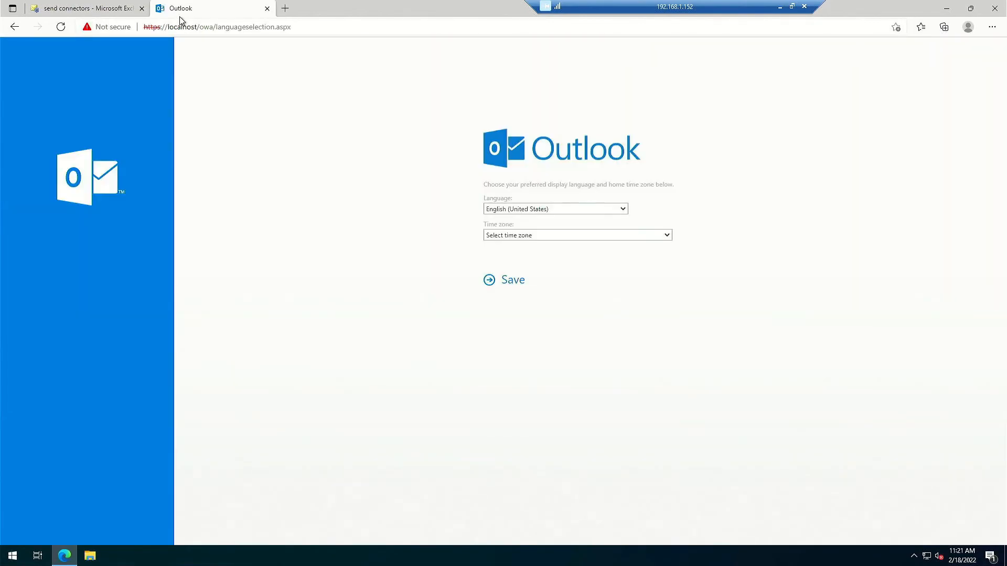
pyautogui.click(577, 236)
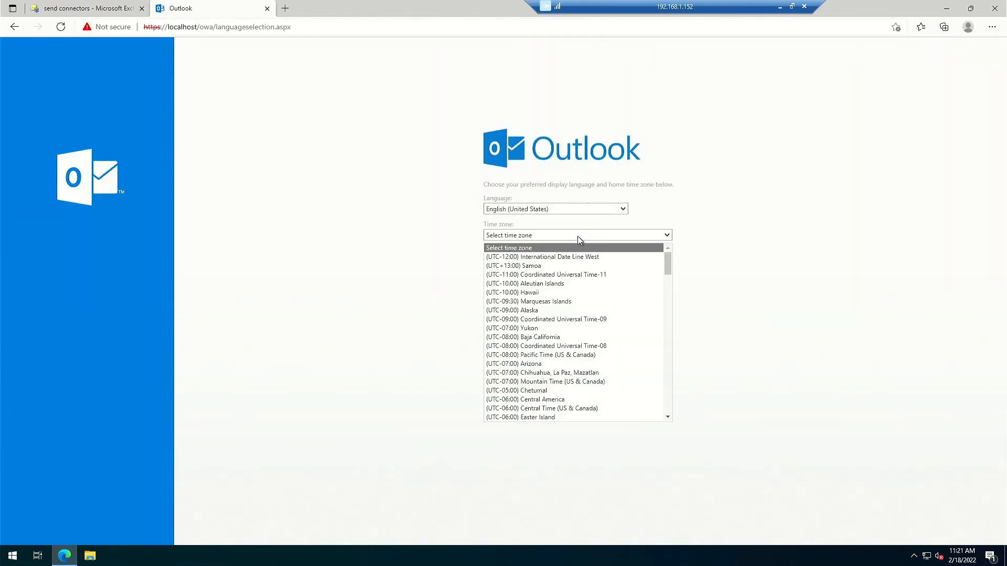
pyautogui.click(561, 408)
pyautogui.click(498, 281)
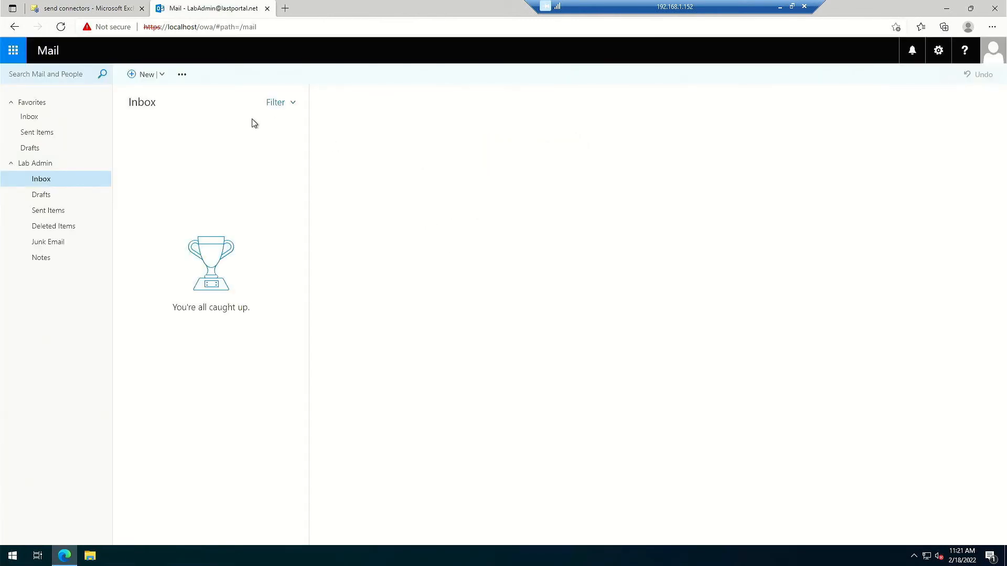
# Check the send connectors tab, then return to the mailbox and start a new message.
pyautogui.click(59, 7)
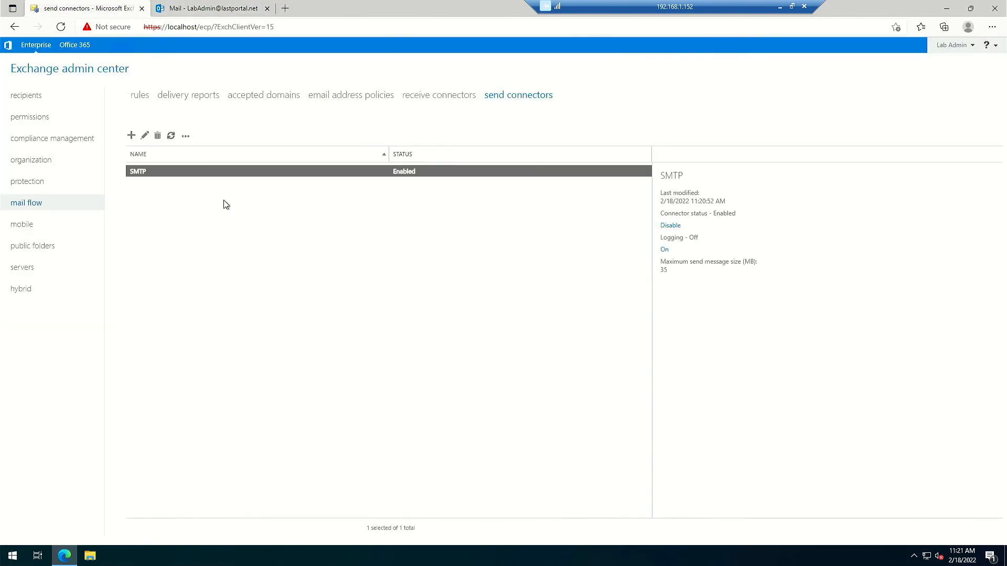
pyautogui.click(183, 11)
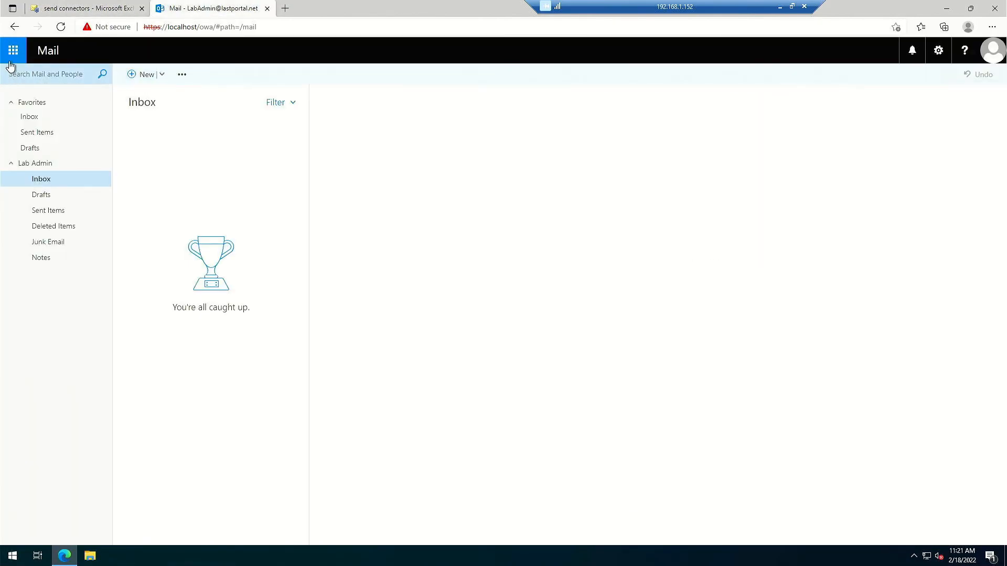
pyautogui.click(125, 79)
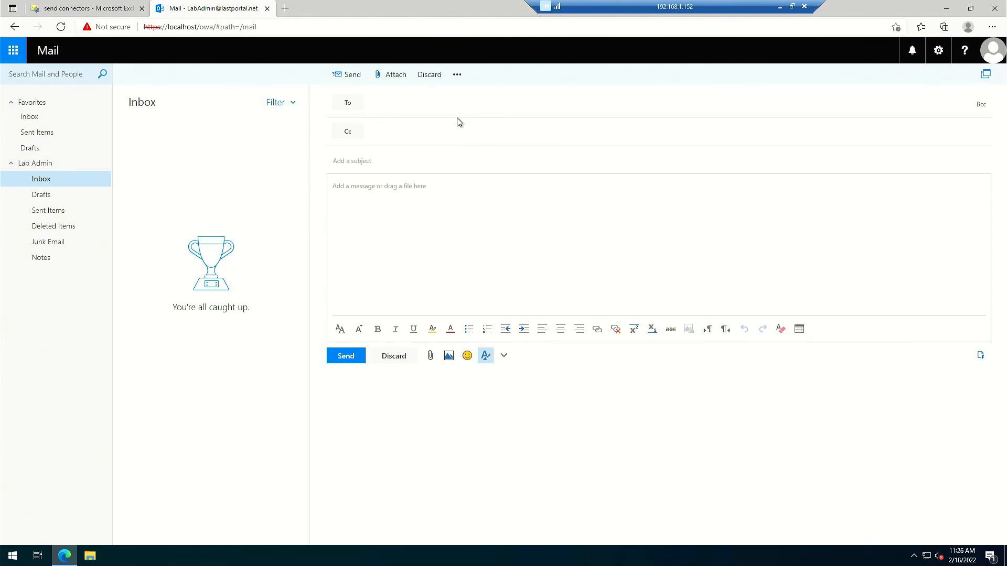
# Discard the blank draft and send a message with subject and body 'Test' to the outlook.com address.
pyautogui.click(426, 76)
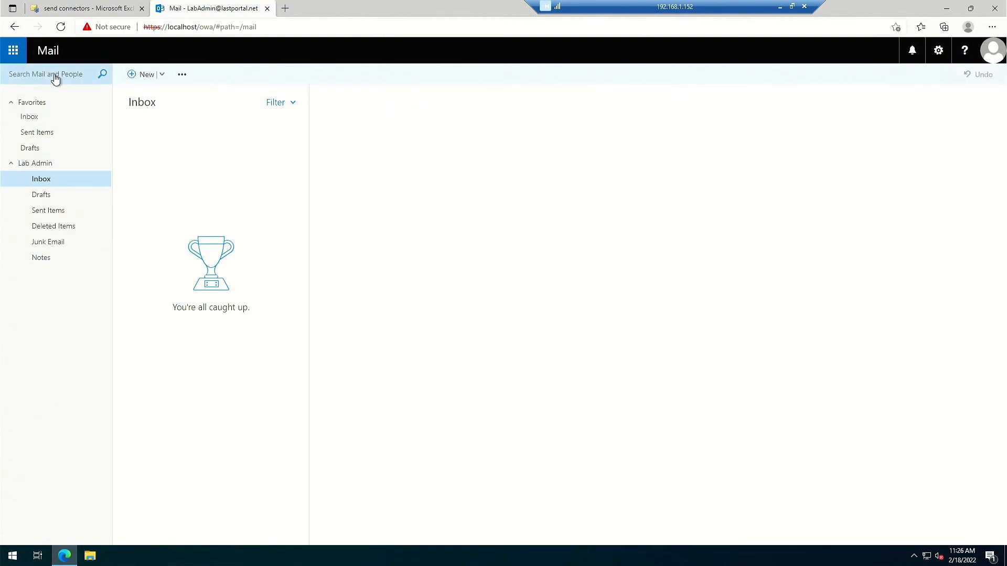
pyautogui.click(131, 75)
pyautogui.hotkey('ctrl', 'v')
pyautogui.press('Return')
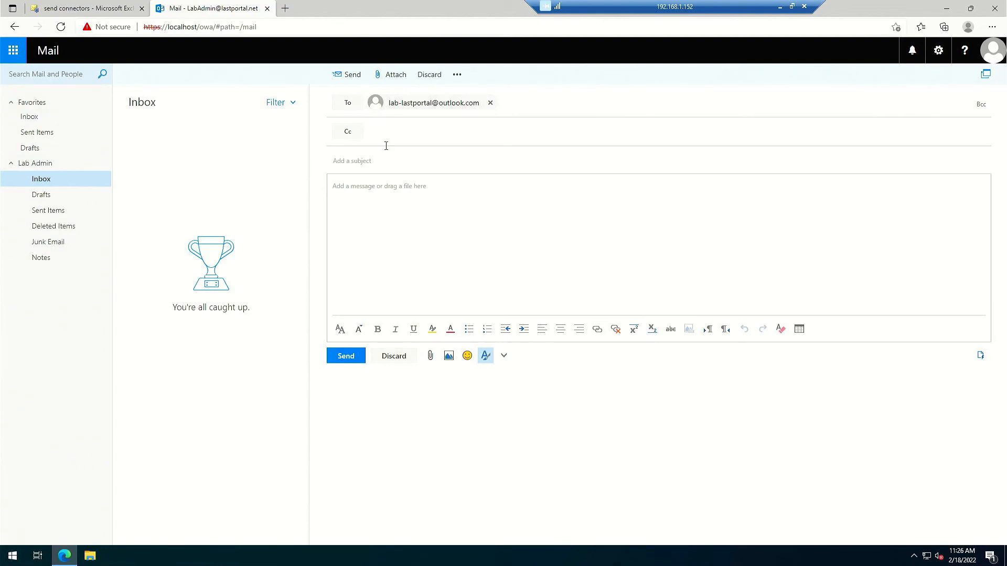
pyautogui.write('Test')
pyautogui.press('Tab')
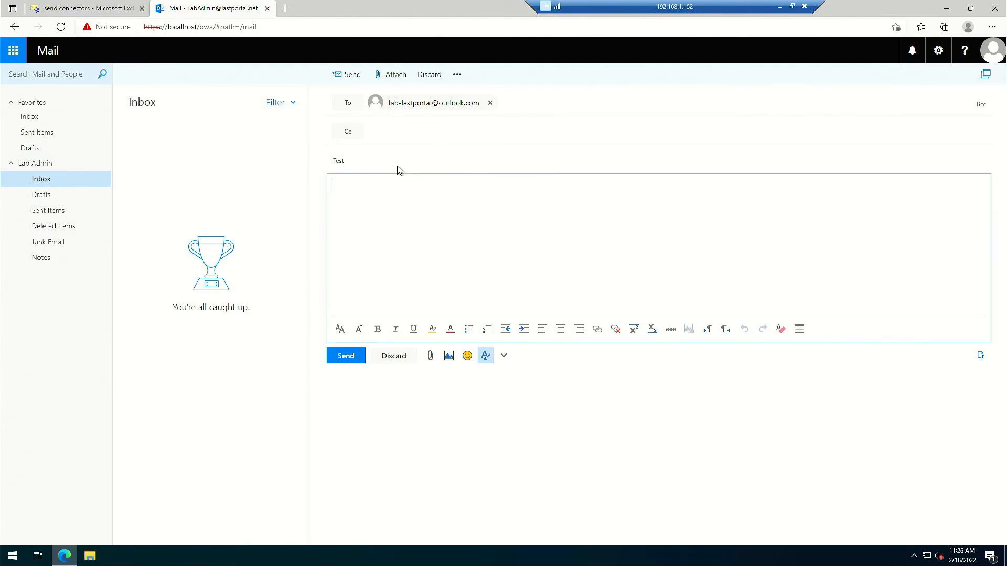
pyautogui.write('Test')
pyautogui.click(339, 355)
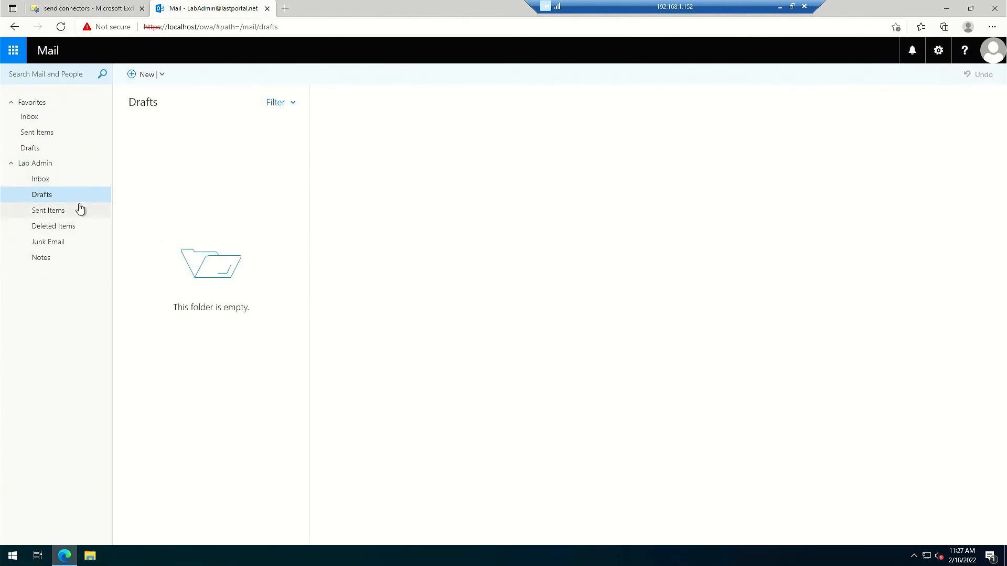
# Open the Test message in Sent Items, then bring the Outlook.com mailbox window to the front.
pyautogui.click(48, 210)
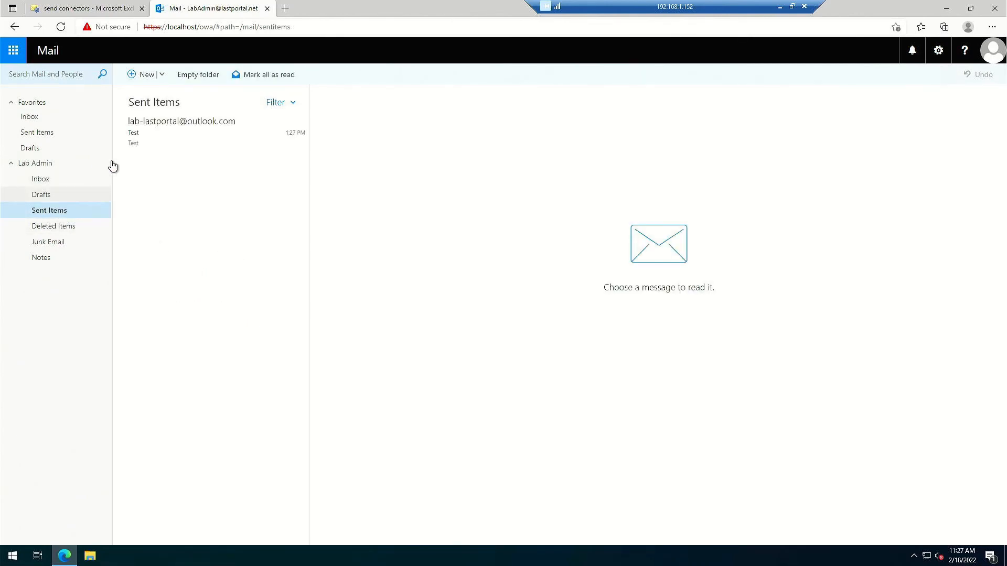
pyautogui.click(203, 127)
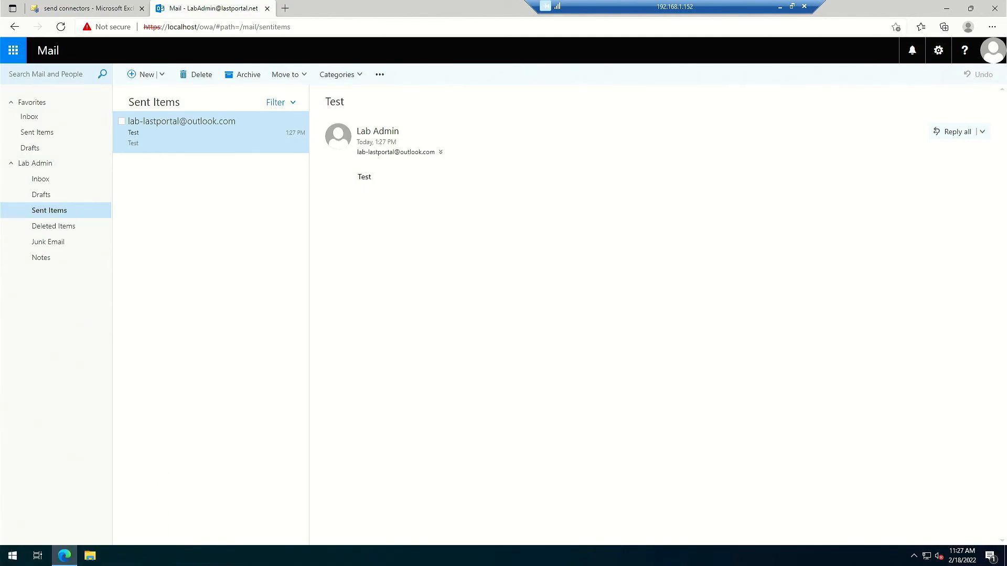
pyautogui.moveTo(2, 451); pyautogui.dragTo(458, 2)
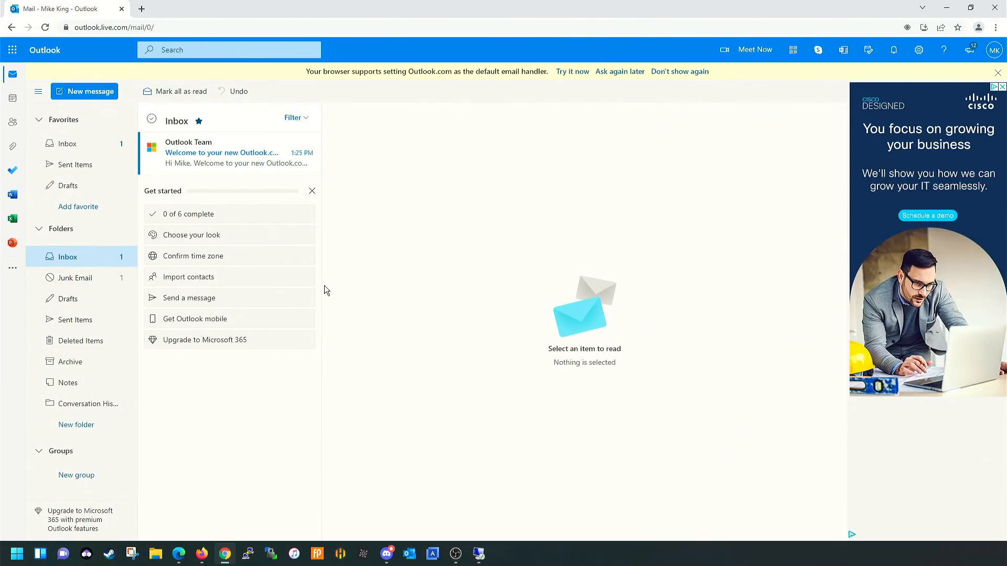
# Open the Test message in Outlook.com's Junk Email folder, then switch windows.
pyautogui.click(99, 282)
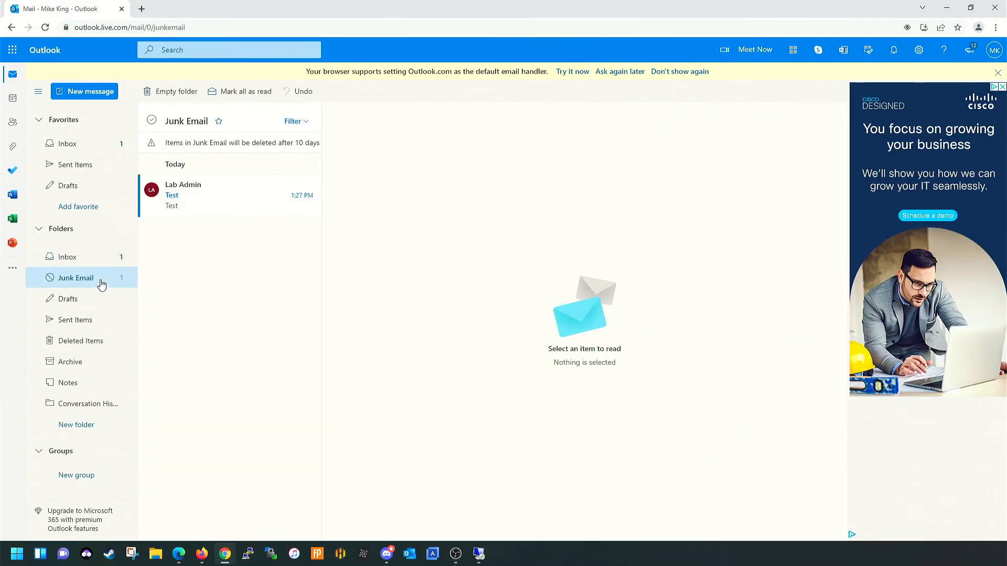
pyautogui.click(211, 182)
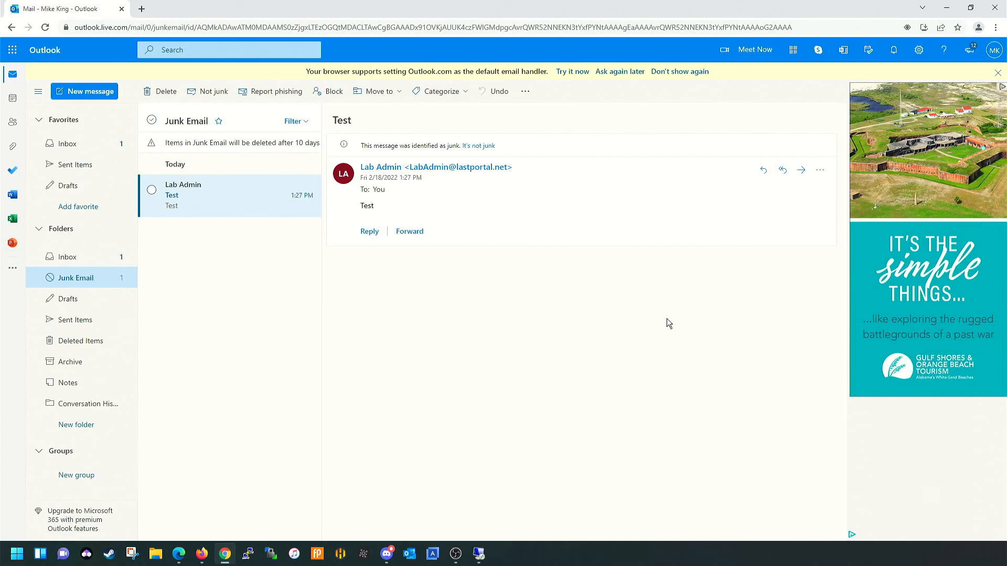
pyautogui.click(178, 553)
pyautogui.hotkey('alt', 'Tab')
# Close the Outlook.com window to return to the lab server's OWA Sent Items.
pyautogui.click(995, 8)
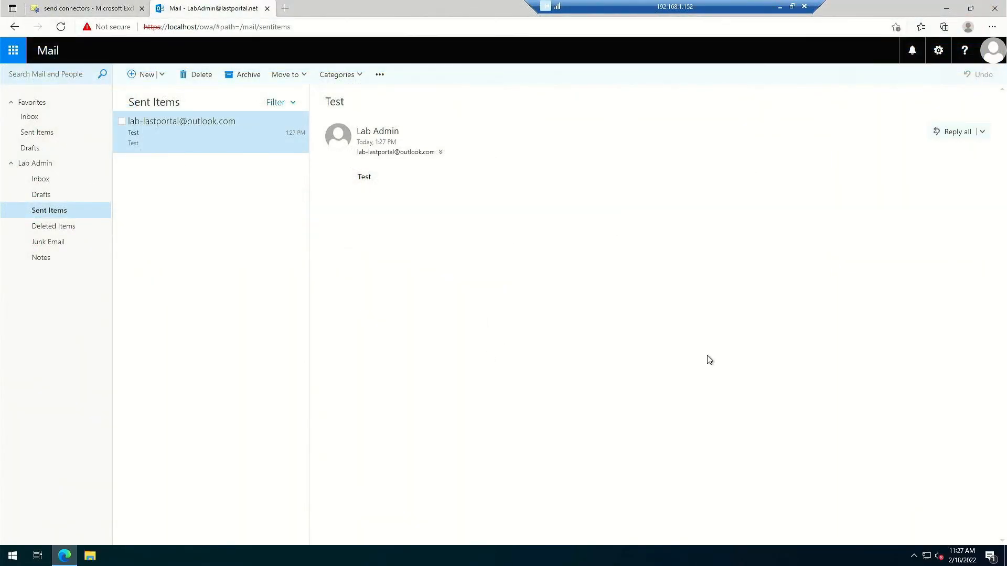